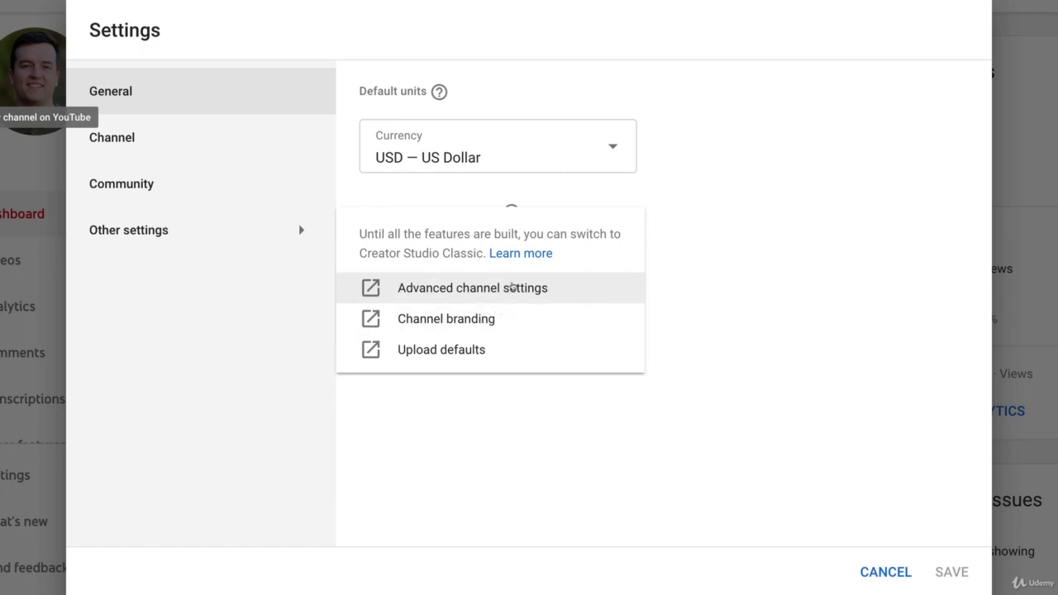
Open the advanced channel settings and examine the account, advertising, associated website, recommendation and subscriber count options
click(463, 296)
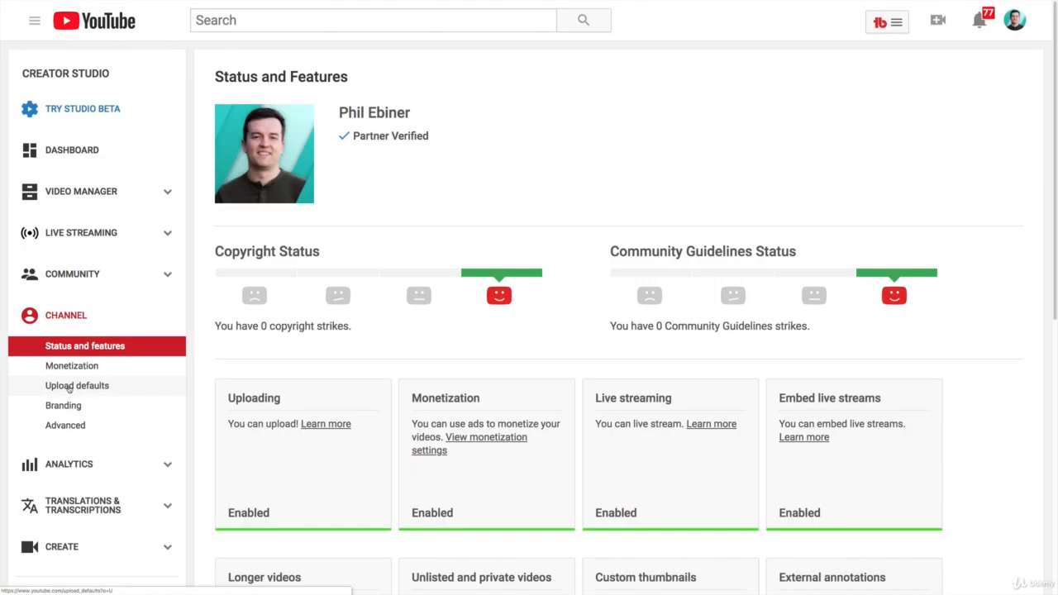
click(71, 386)
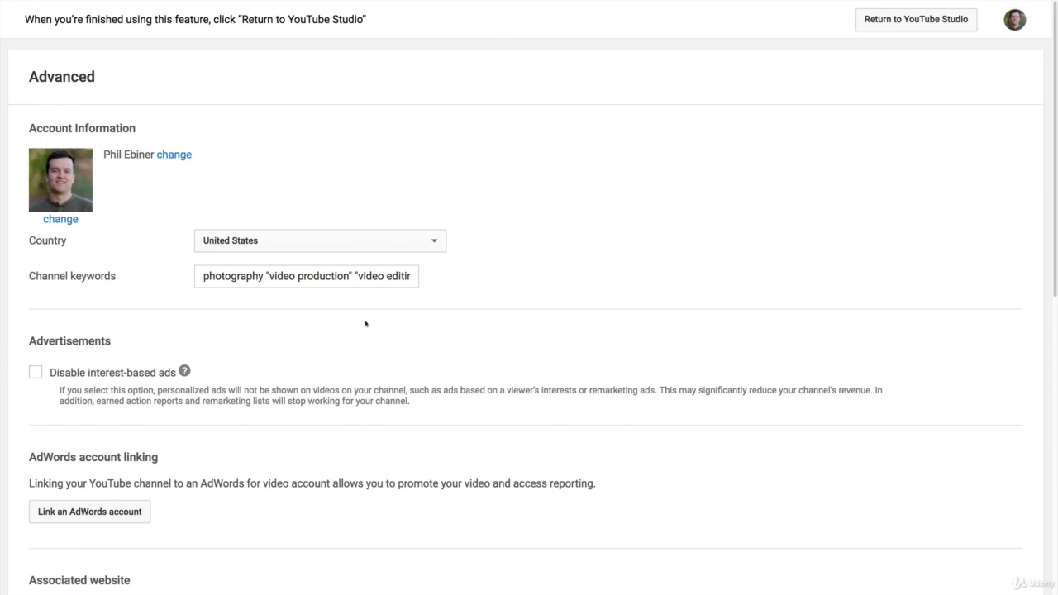
scroll(673, 316, down, 2)
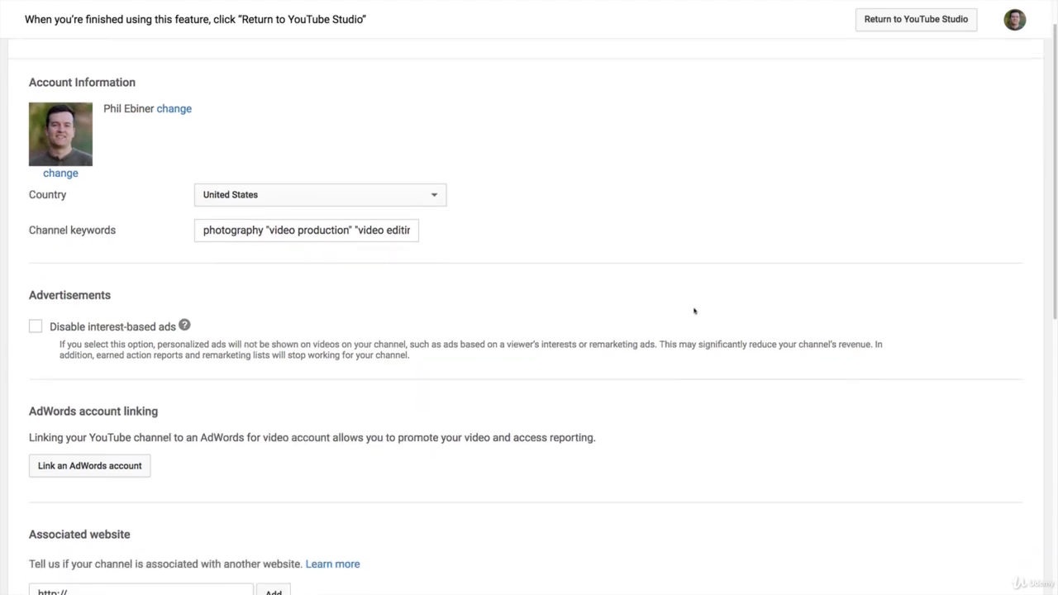
scroll(695, 311, up, 2)
scroll(462, 295, down, 1)
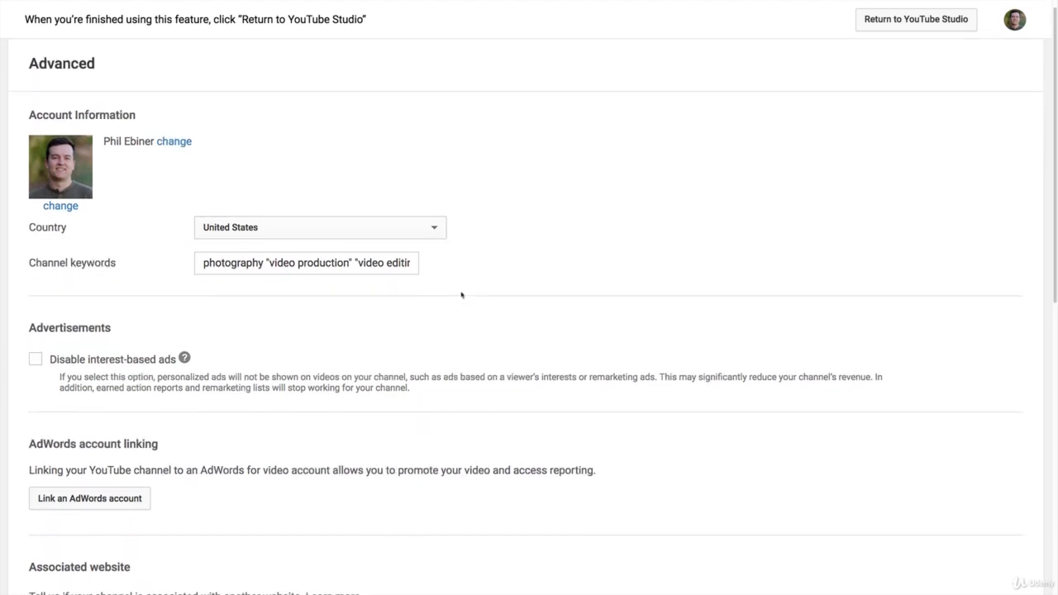
scroll(461, 295, down, 3)
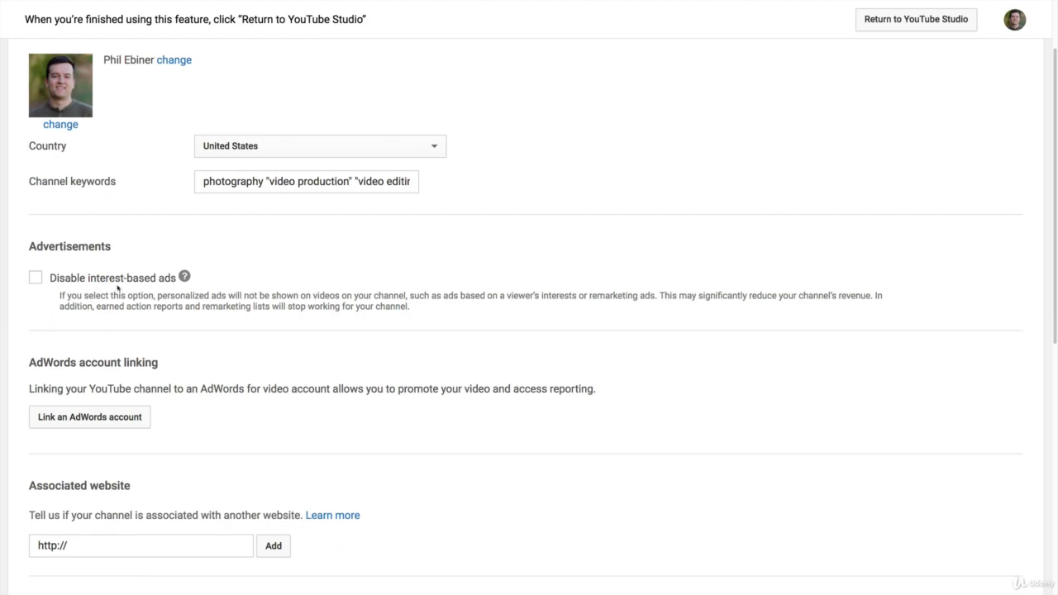
scroll(392, 417, down, 10)
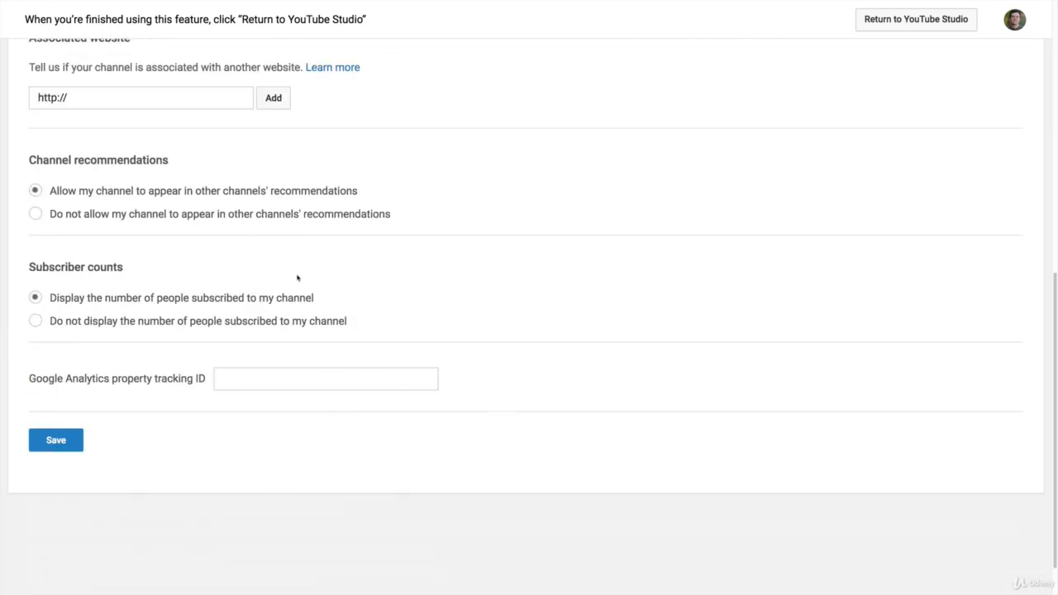
scroll(142, 236, up, 3)
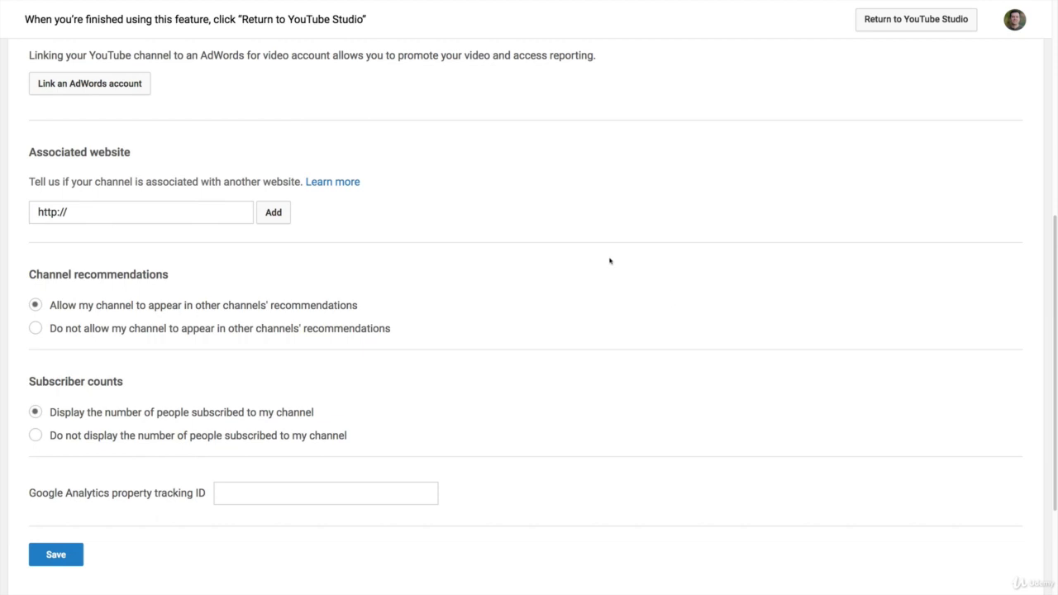
scroll(405, 291, up, 3)
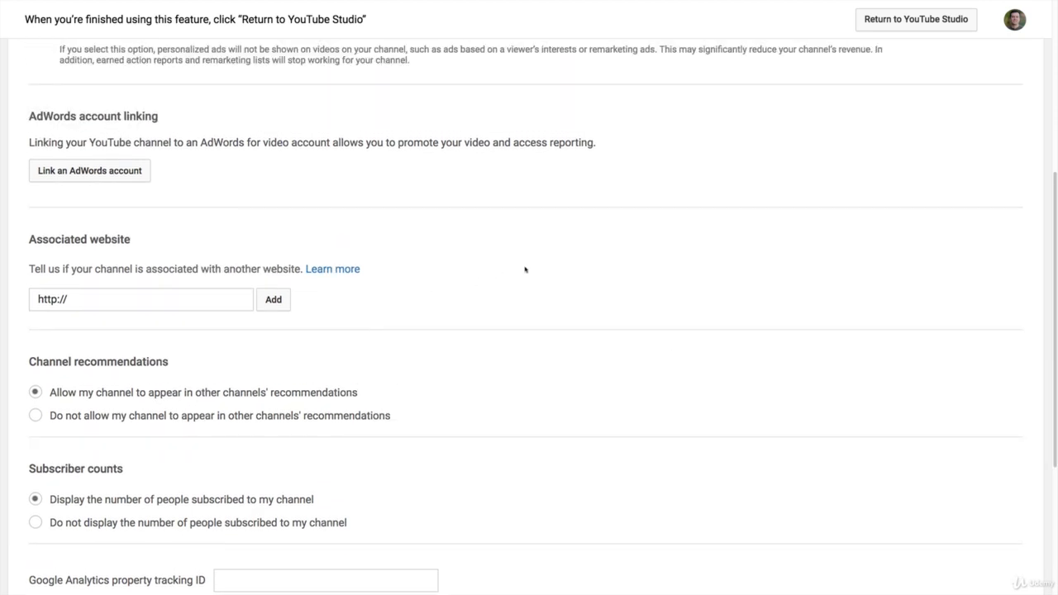
scroll(526, 269, up, 1)
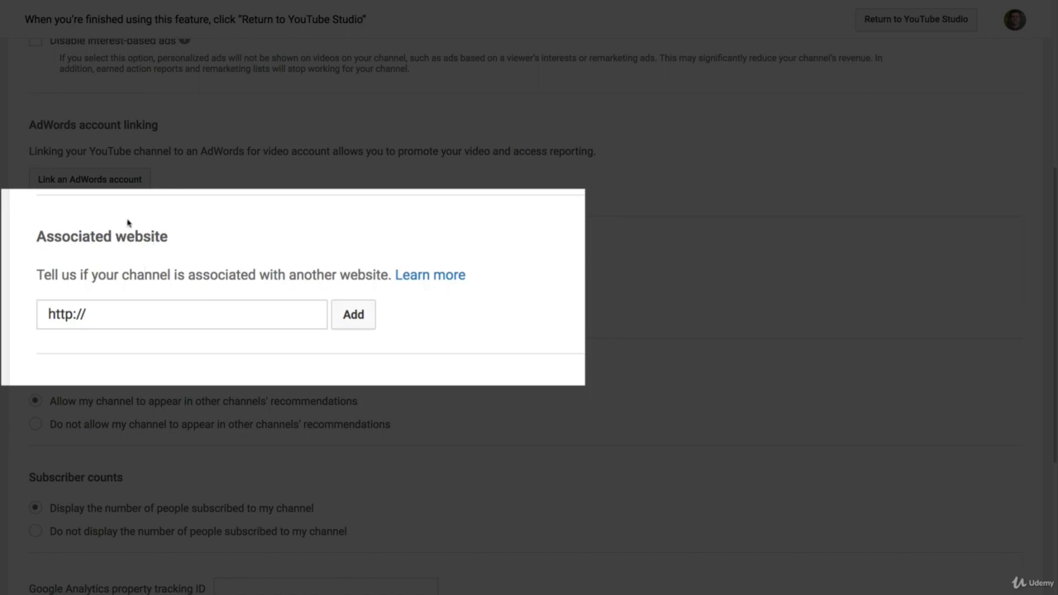
Add the channel owner's personal website address as the channel's associated website
click(158, 308)
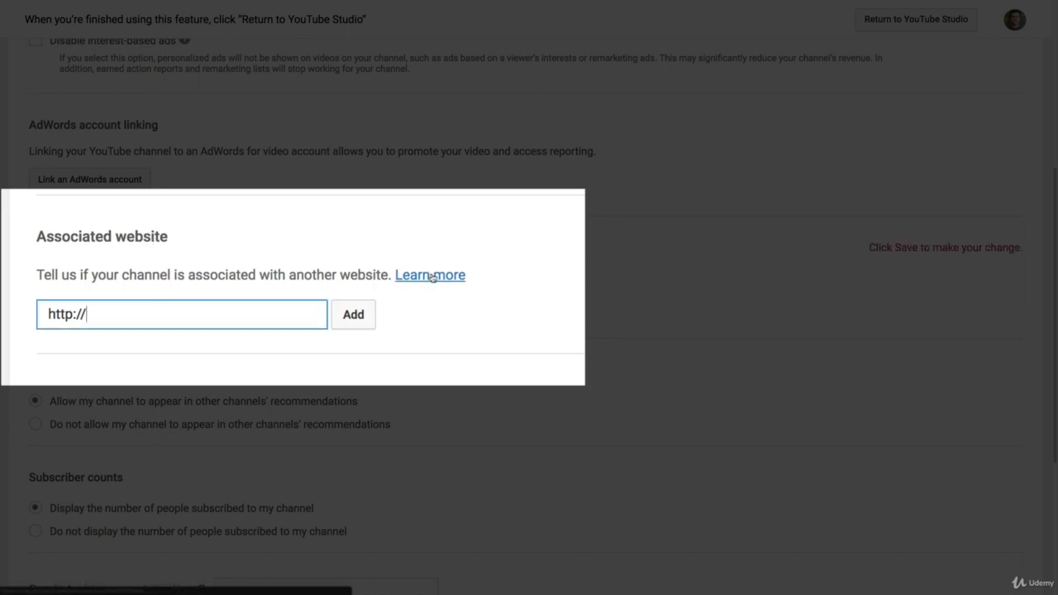
text(v)
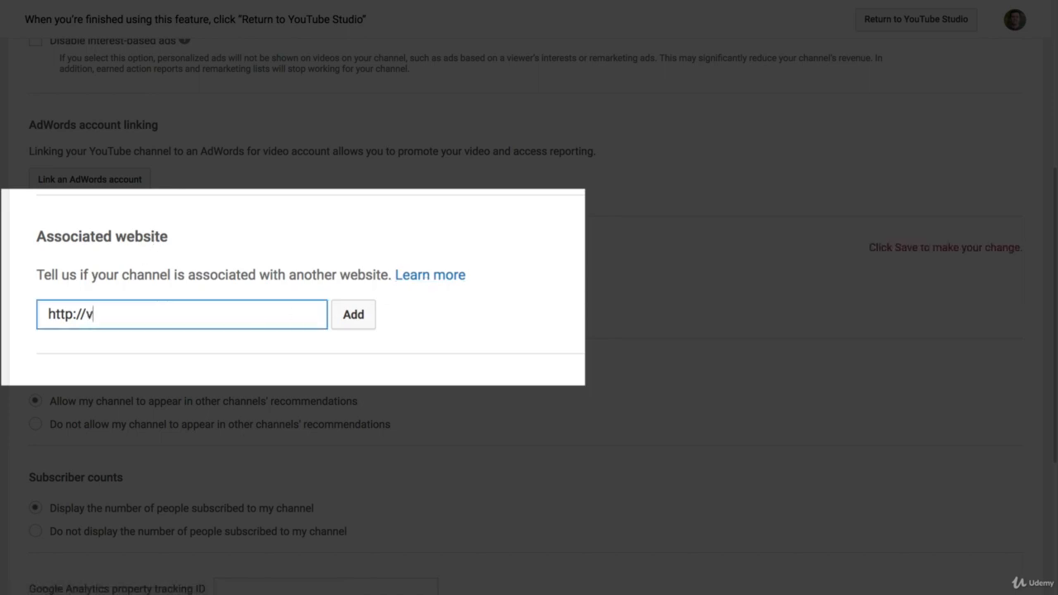
text(ideoschoolonline.com)
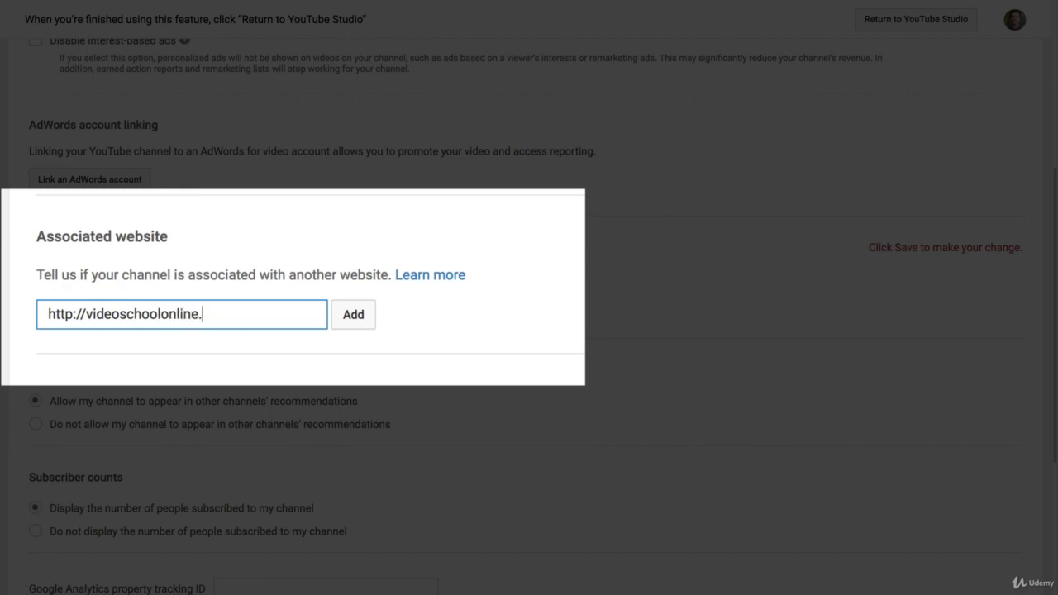
double_click(98, 314)
text(philebiner)
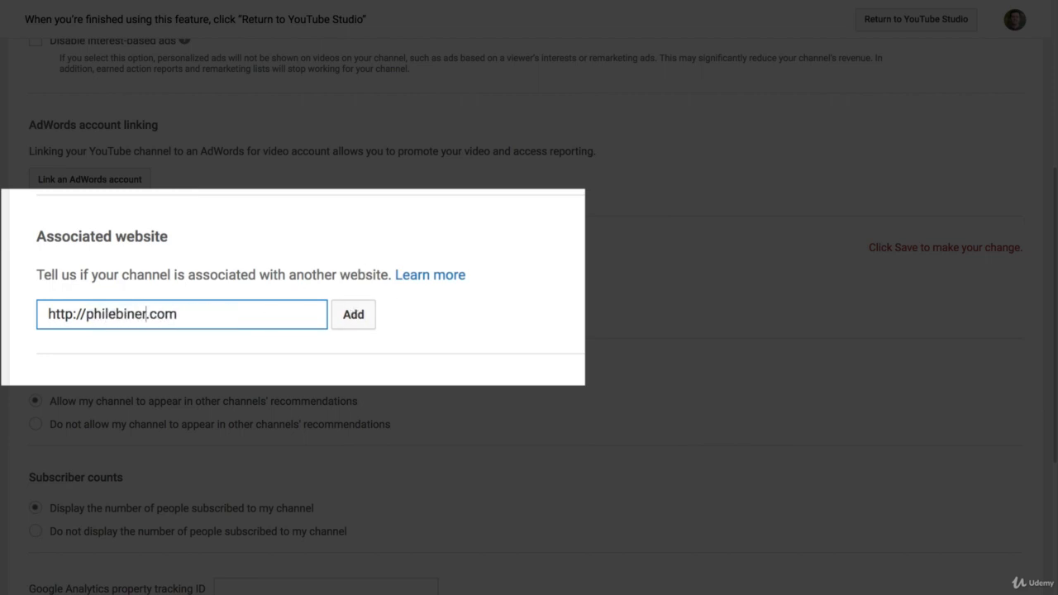
click(345, 323)
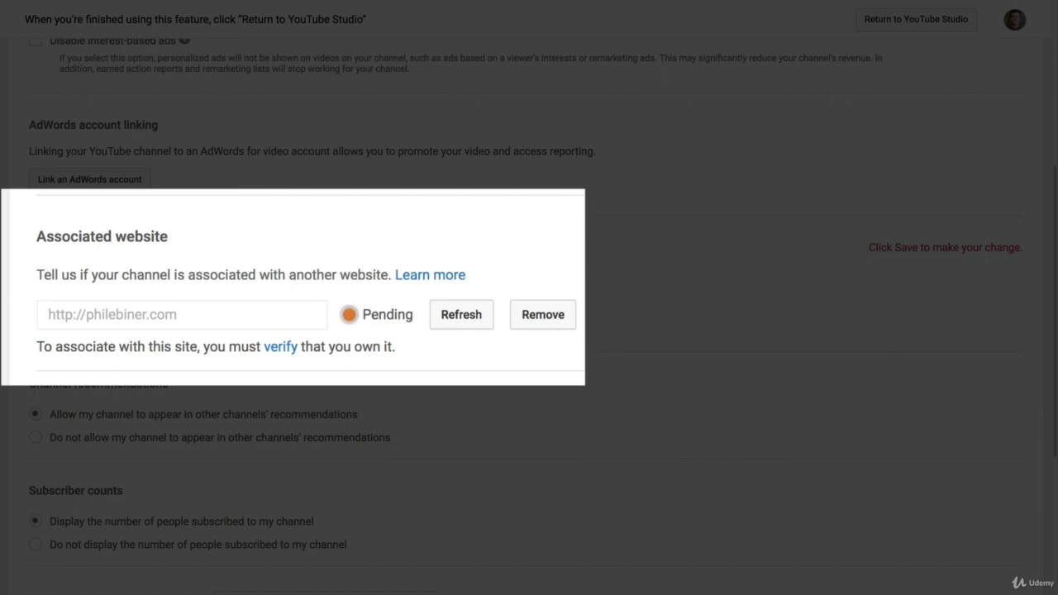
Start verifying ownership of the associated website, signing in with the account password and dismissing the account recovery prompt
click(280, 347)
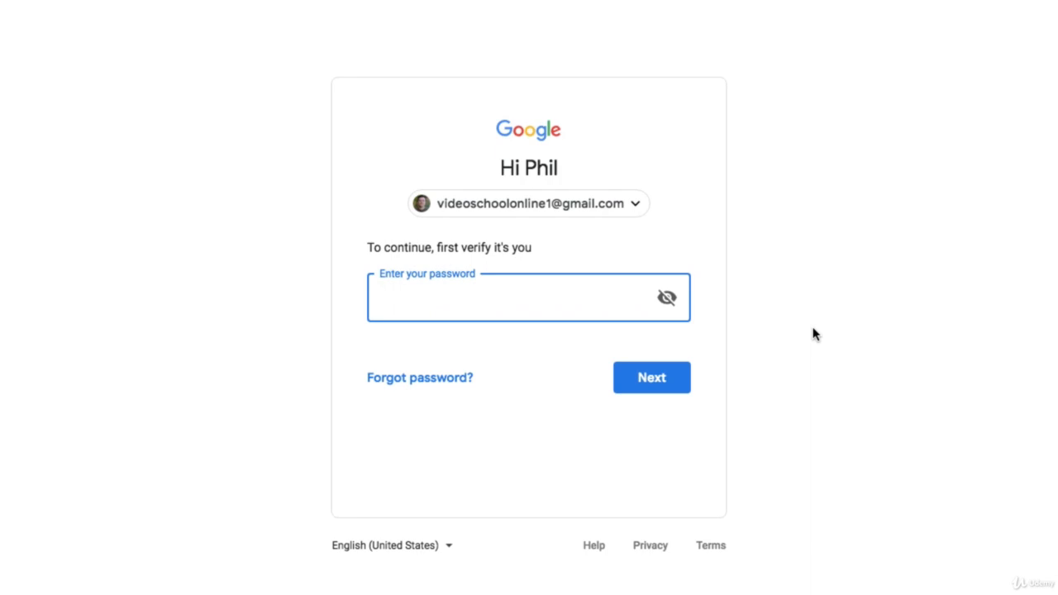
text(••••)
key(ctrl+a)
text(••)
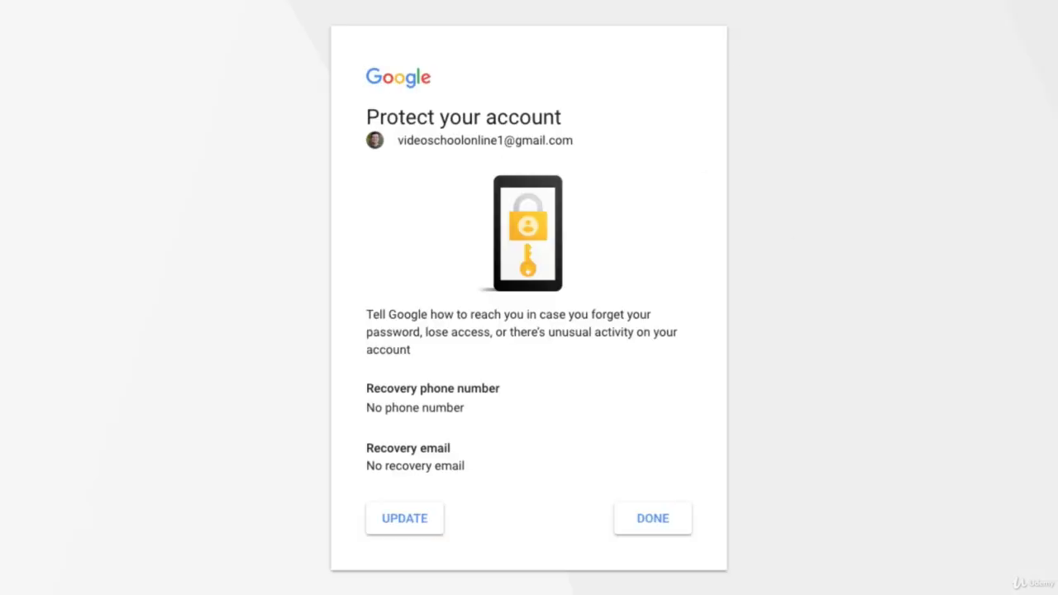
click(656, 521)
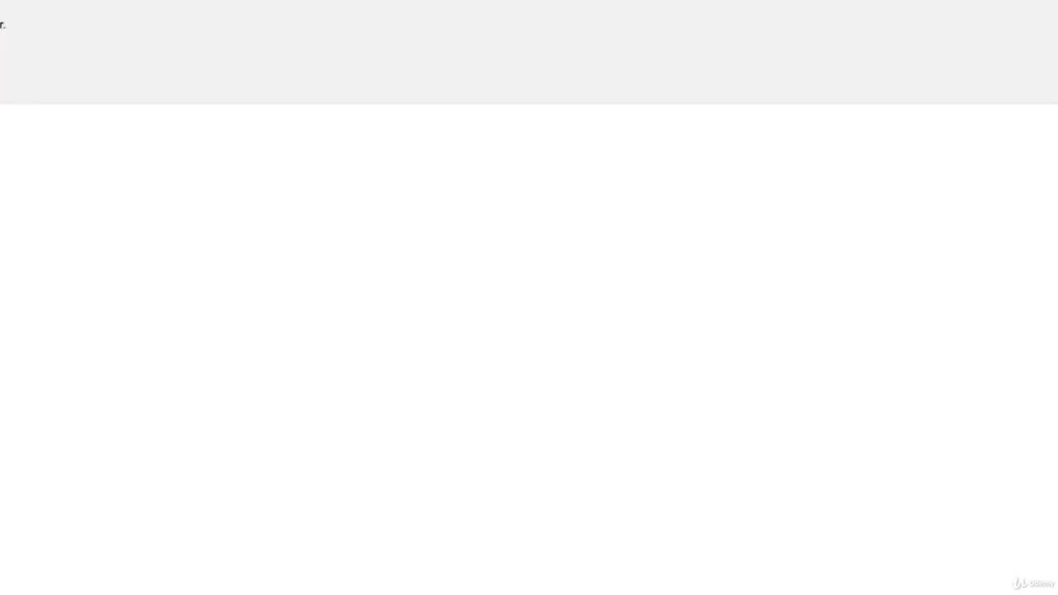
Choose Domain name provider as the alternate verification method and look through the list of domain registrars
key(ctrl+plus)
key(ctrl+plus)
key(ctrl+plus)
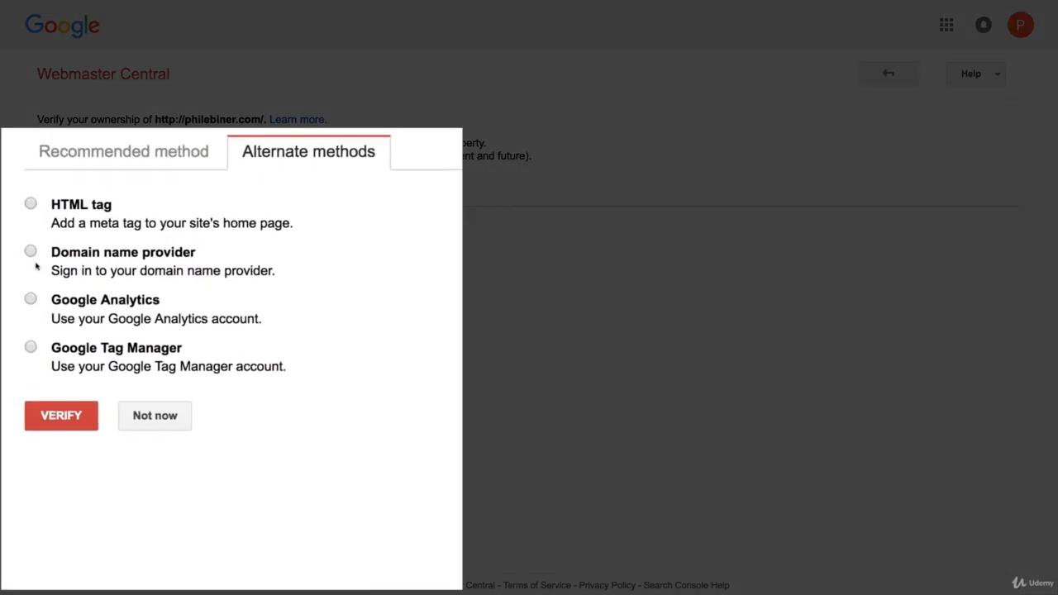
click(31, 251)
click(242, 323)
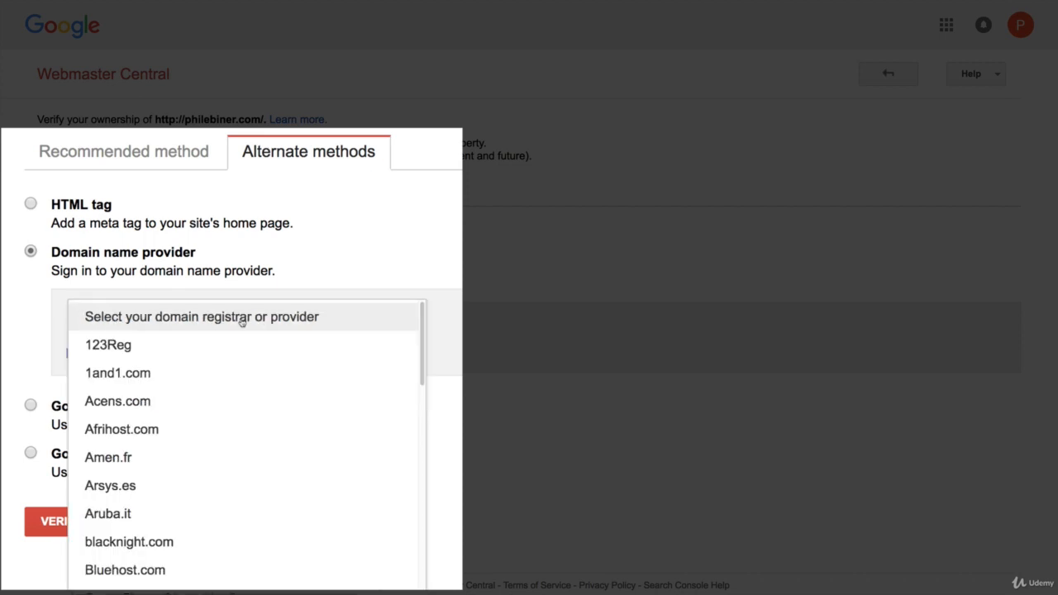
click(453, 294)
click(286, 320)
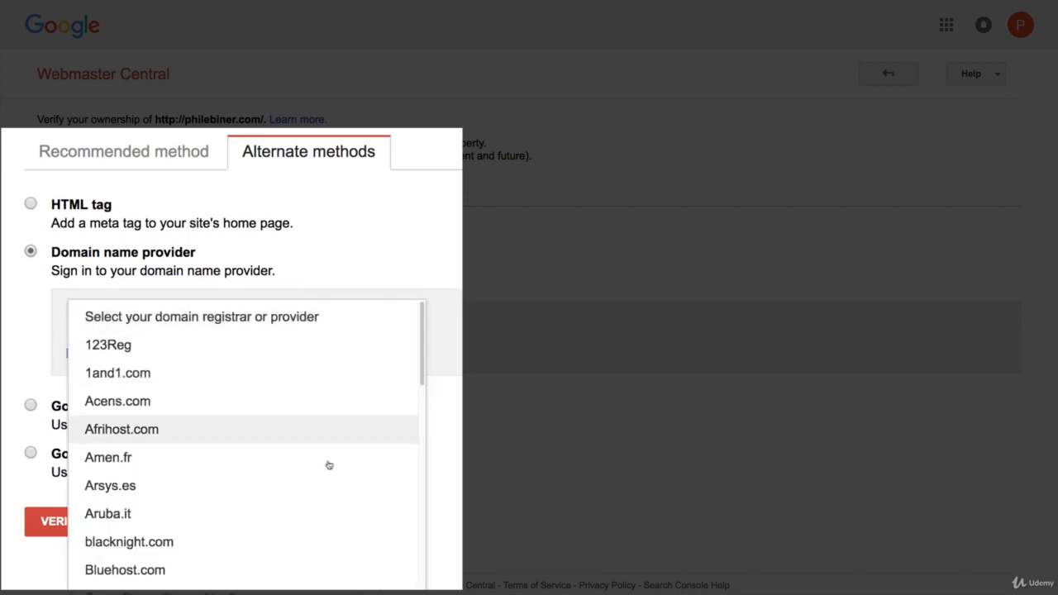
scroll(329, 465, down, 10)
scroll(319, 460, up, 2)
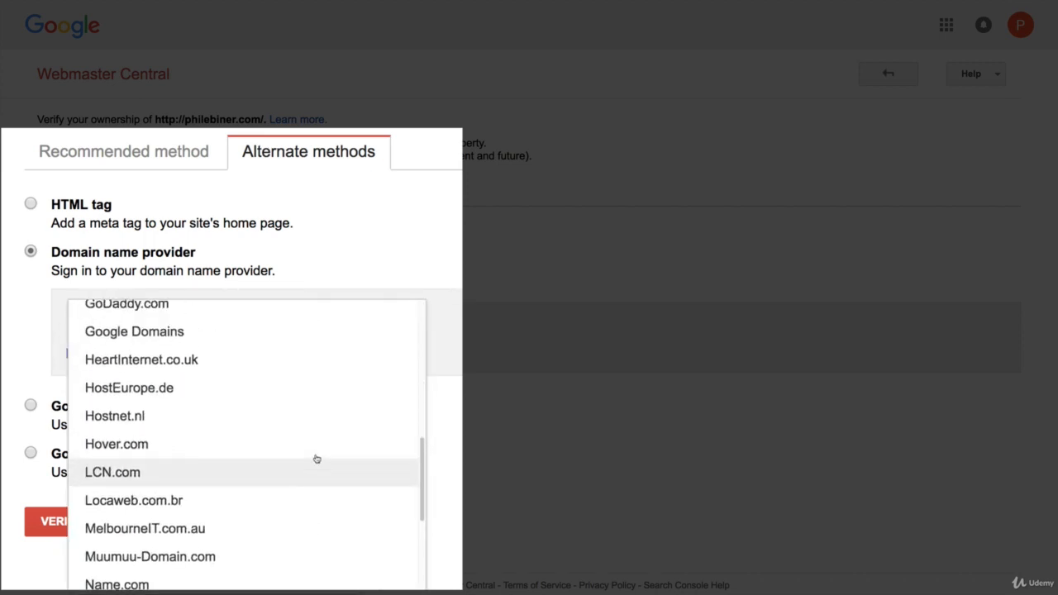
click(183, 316)
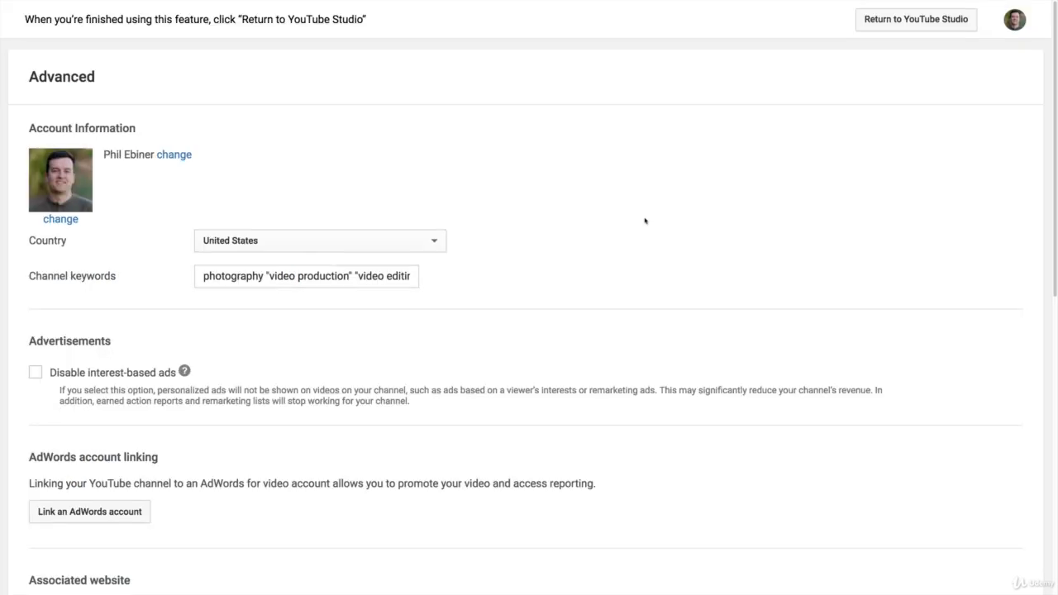
Leave the advanced settings for YouTube Studio and open the channel branding settings
scroll(641, 218, down, 5)
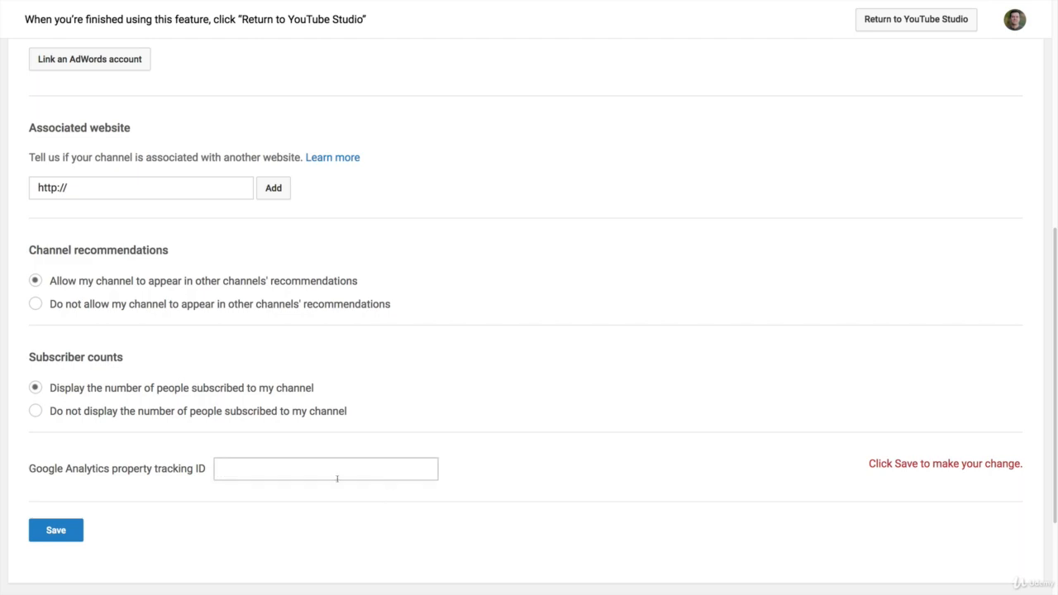
scroll(337, 478, up, 5)
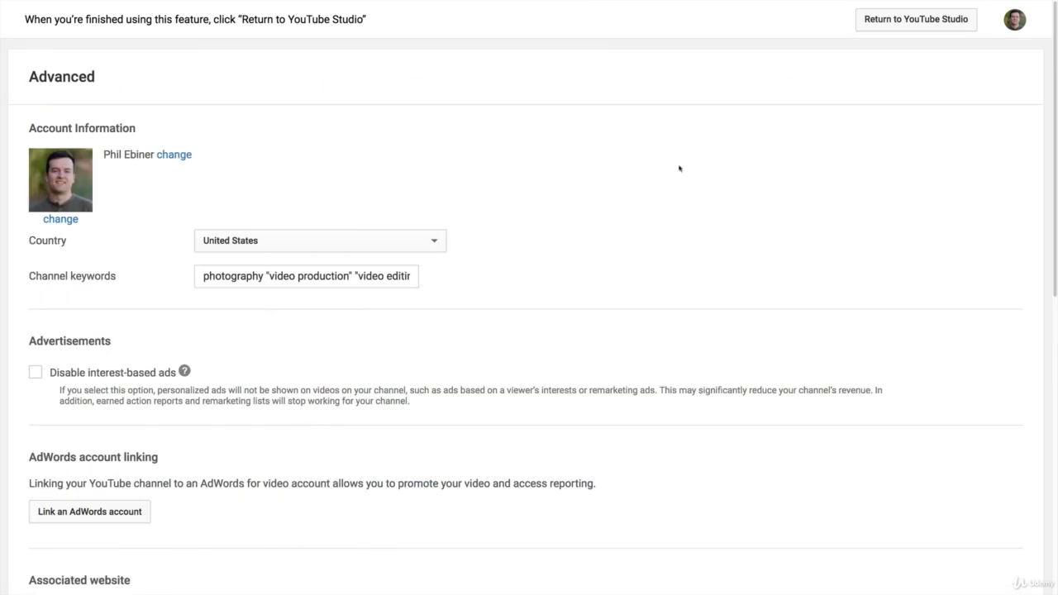
click(899, 24)
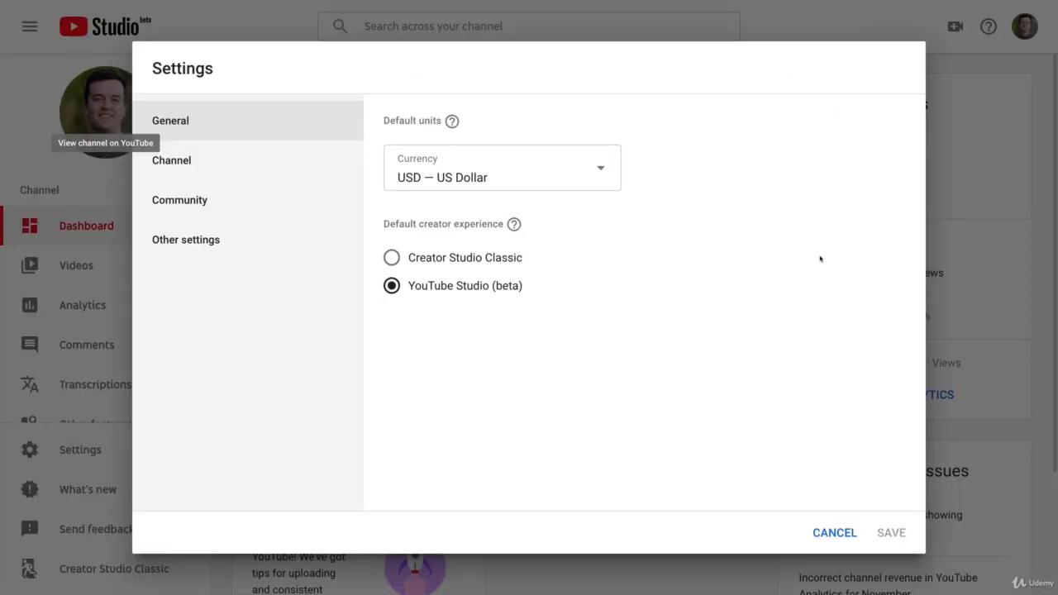
click(271, 239)
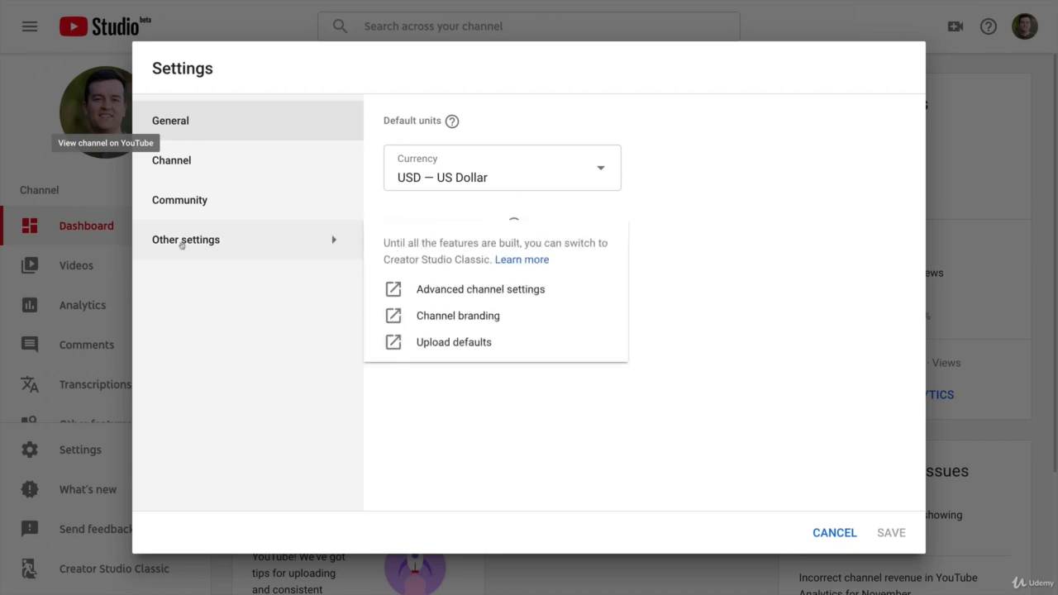
click(468, 316)
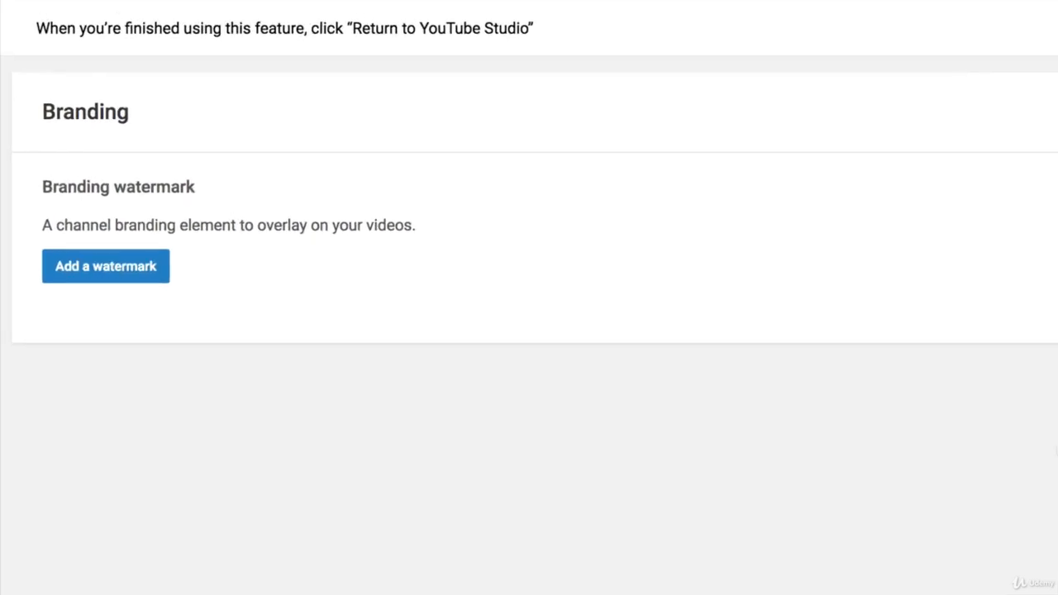
Start adding a branding watermark and browse for its image file in the New Logo folder under Branding and Logo
click(113, 272)
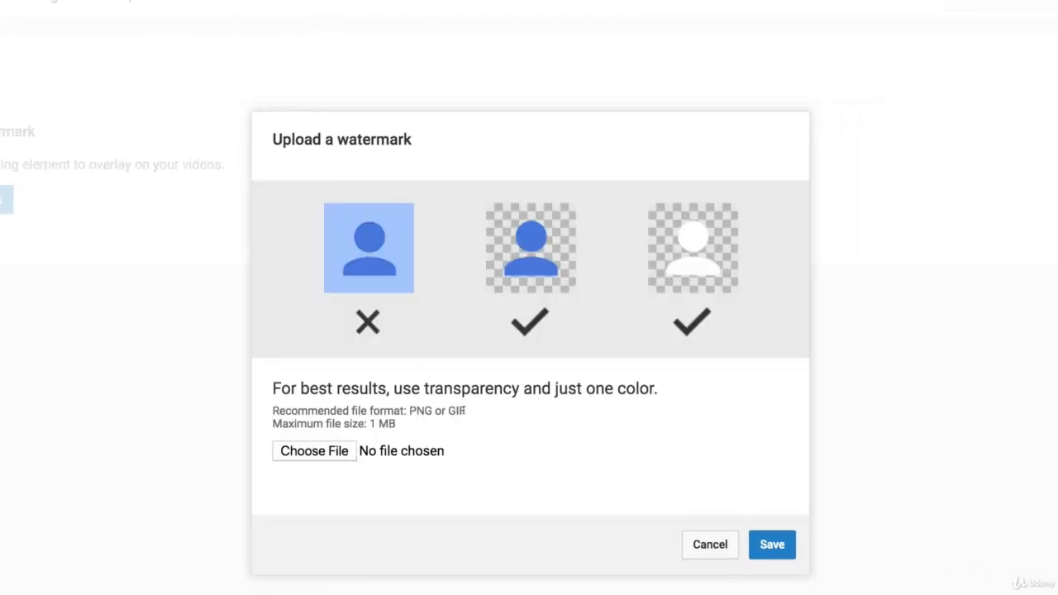
click(326, 454)
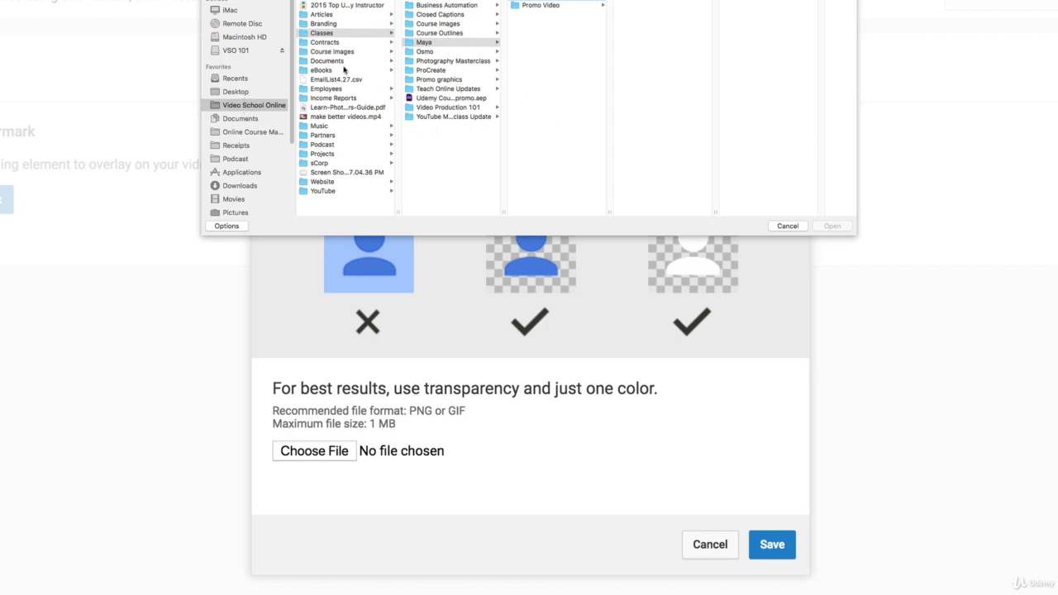
click(334, 24)
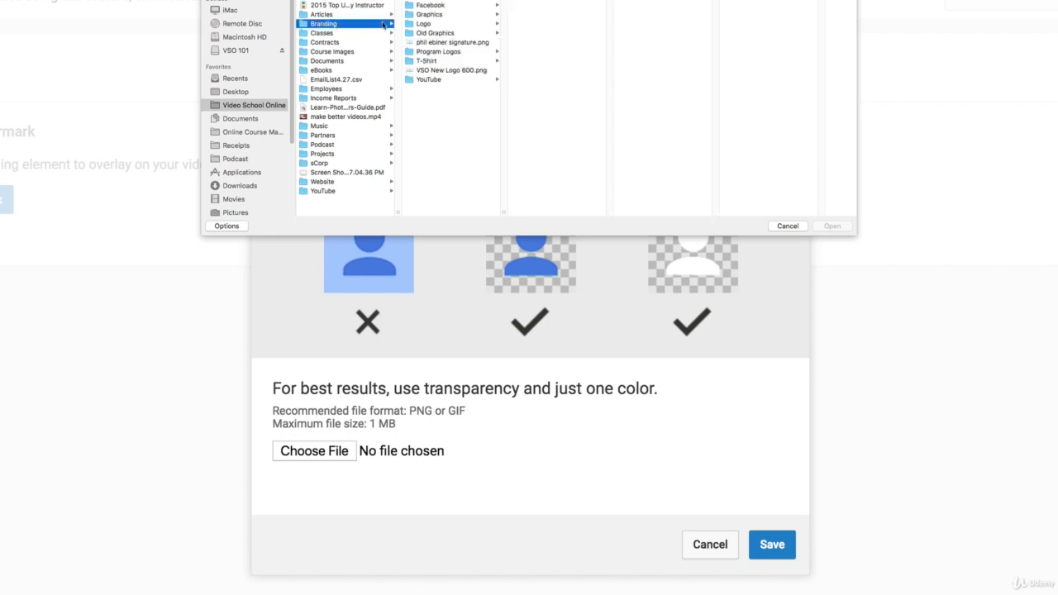
click(454, 6)
click(458, 24)
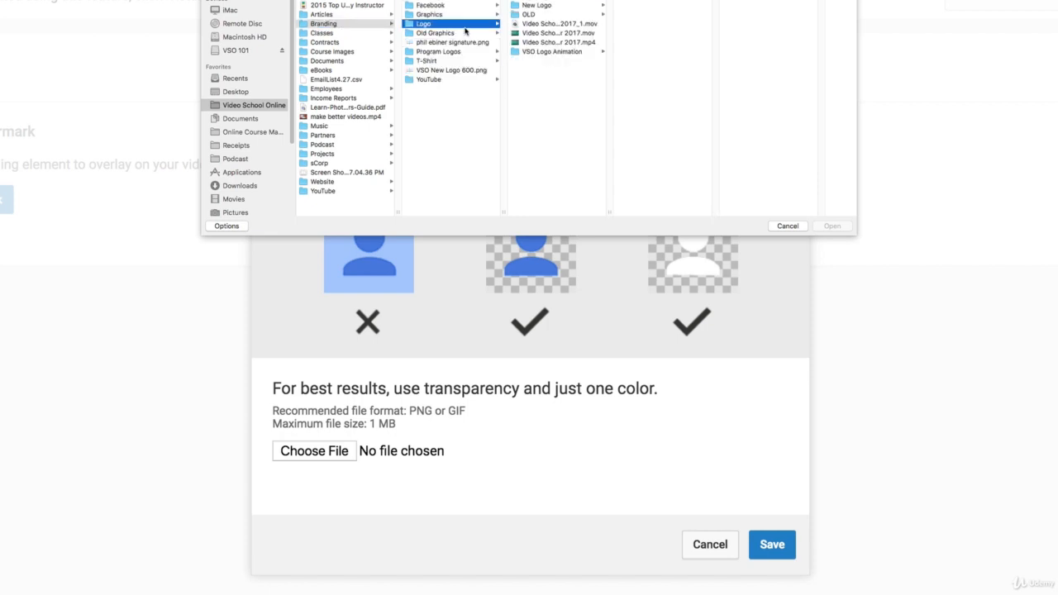
click(549, 7)
Preview several wide logo images in the New Logo folder, including VSO New Logo 500.png, White 2000.png, Wide 1000.jpg and 250.png
click(665, 33)
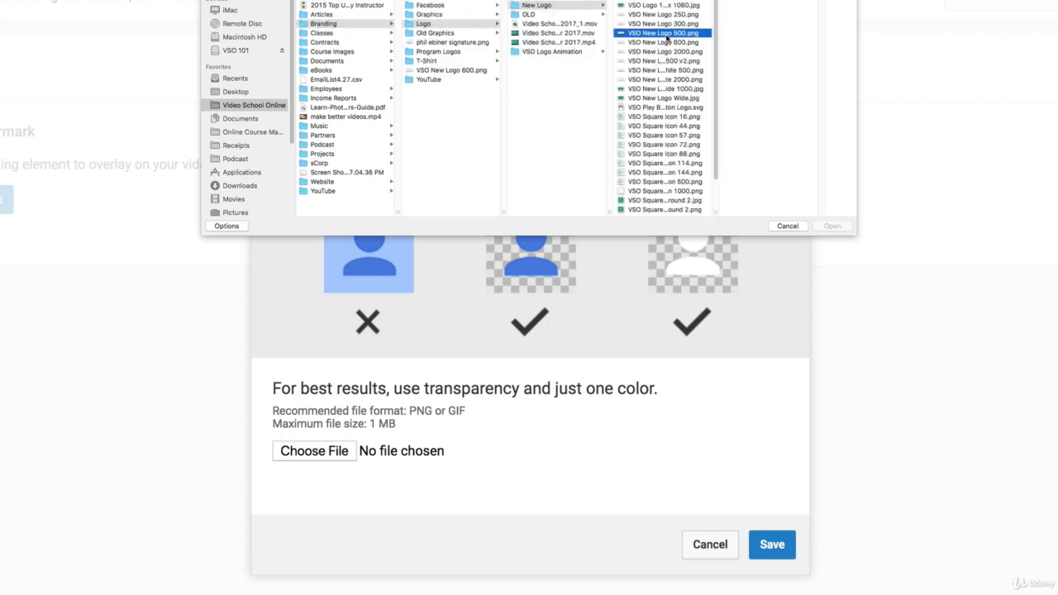
key(space)
key(space)
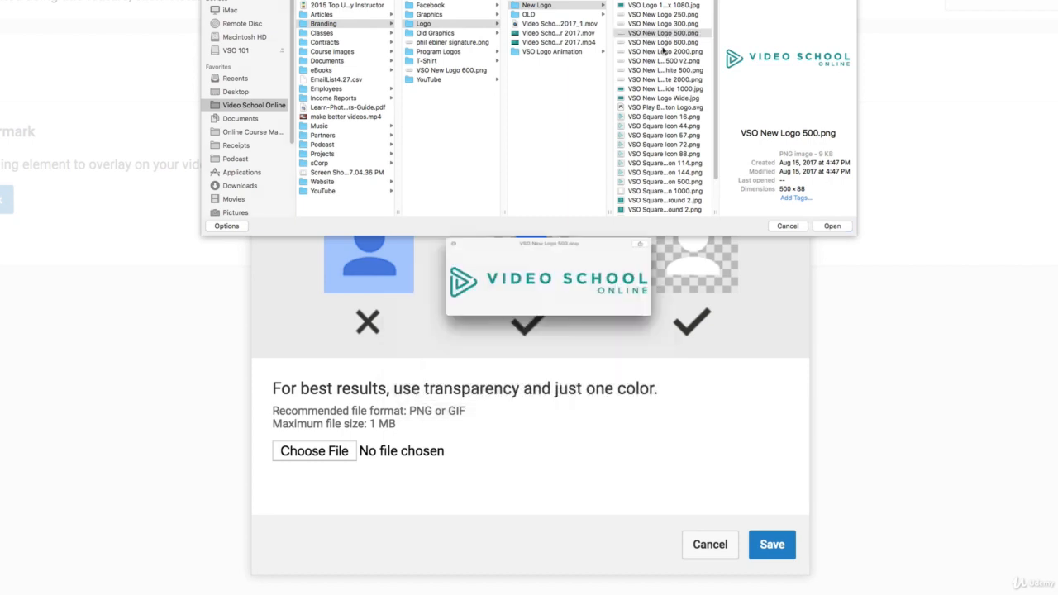
click(662, 52)
click(664, 79)
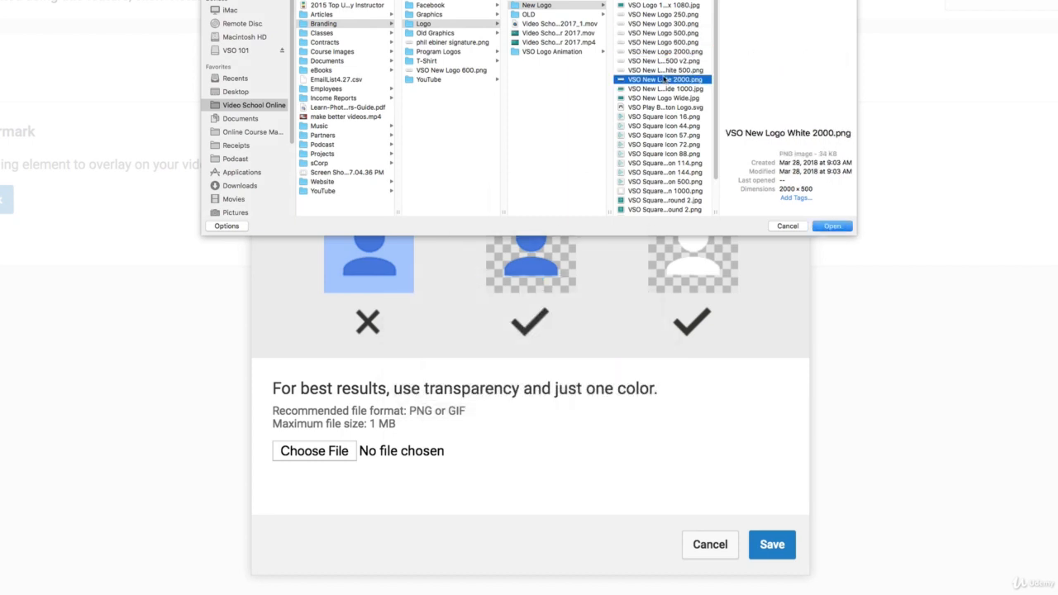
key(space)
key(Up)
key(Down)
key(Down)
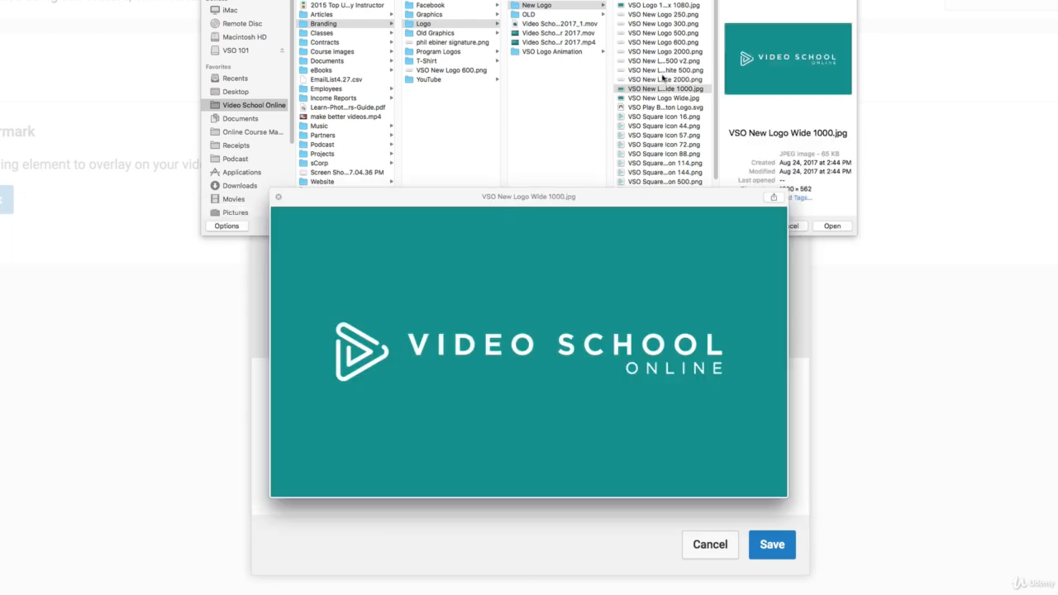
click(664, 15)
scroll(662, 141, down, 2)
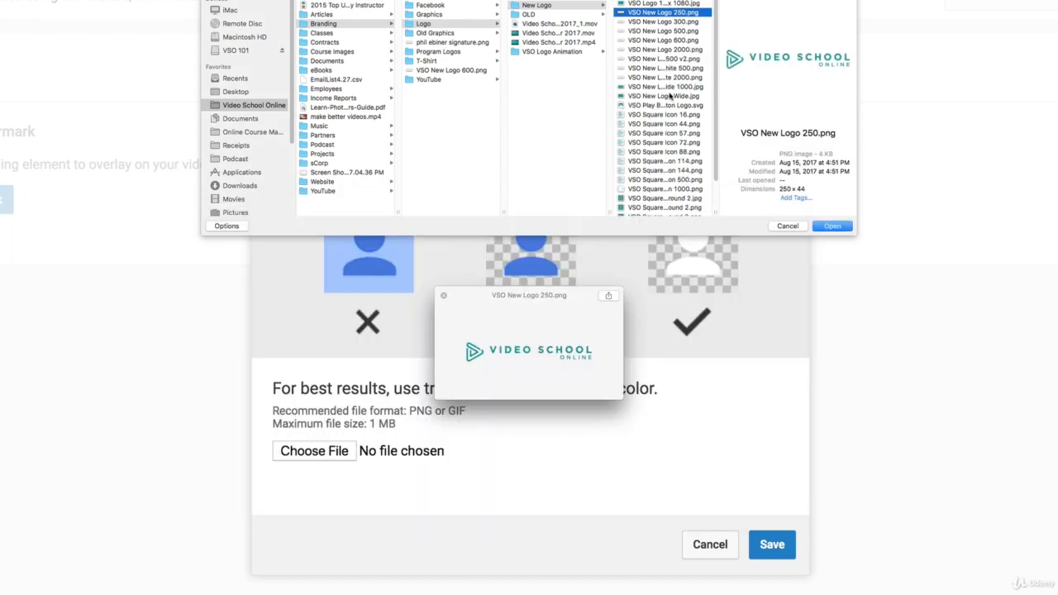
Preview the square icon files, choose VSO Square Icon 1000.png as the watermark image and save it
click(662, 137)
key(space)
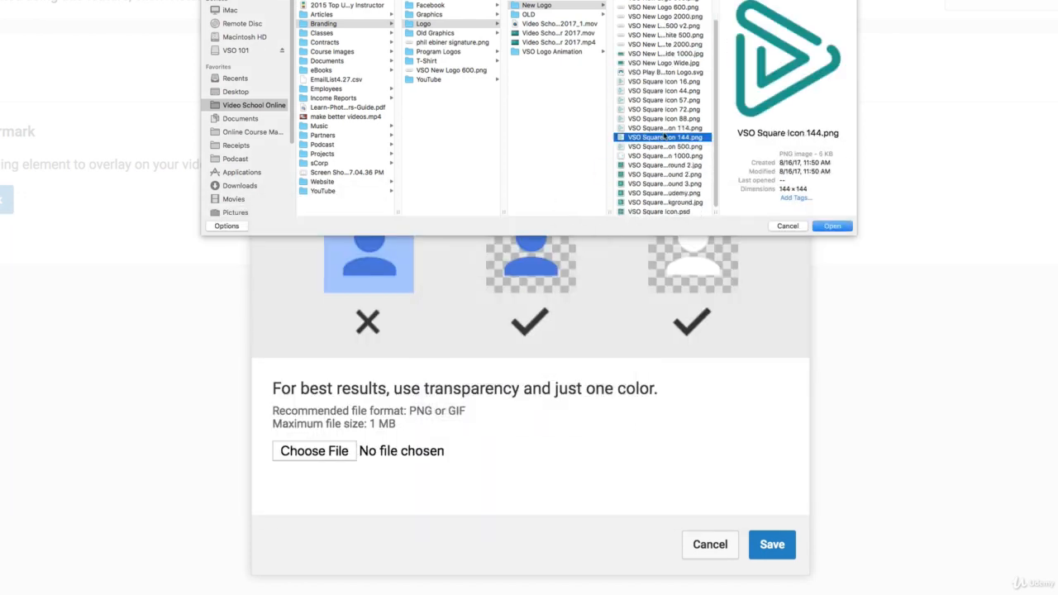
click(665, 156)
key(space)
key(space)
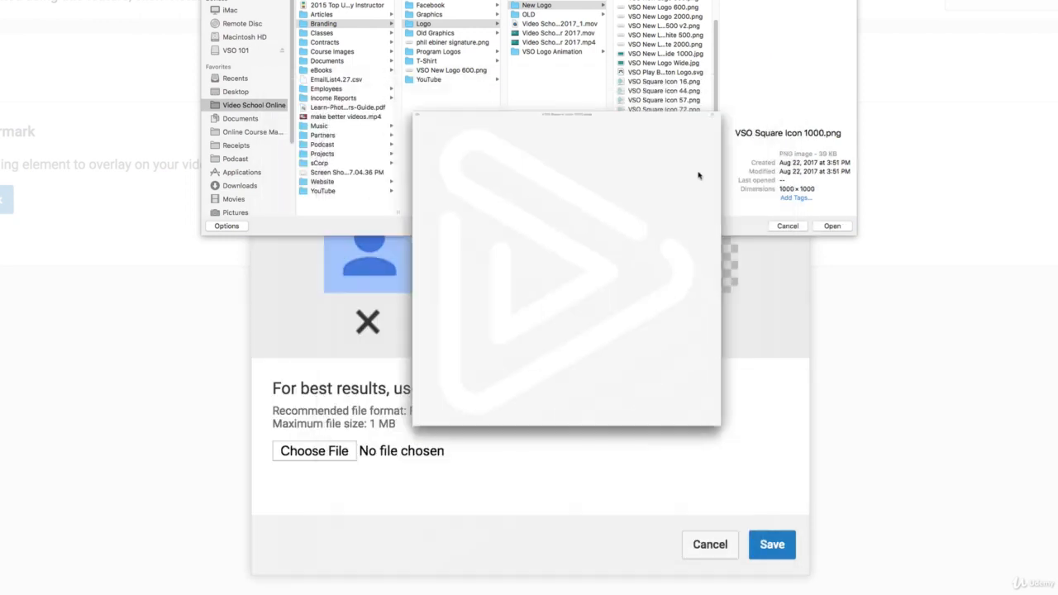
click(842, 229)
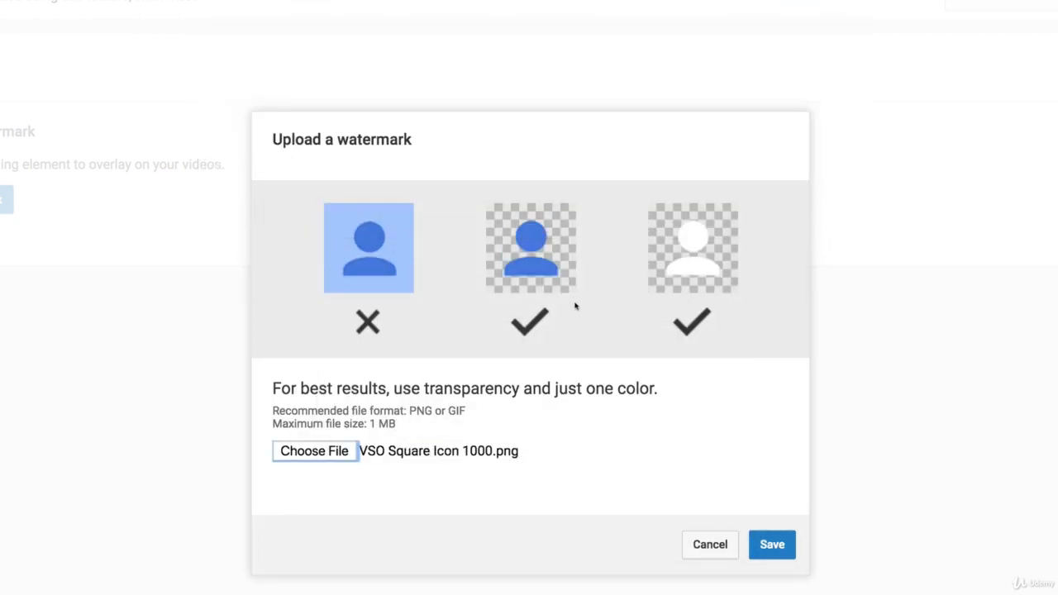
click(769, 544)
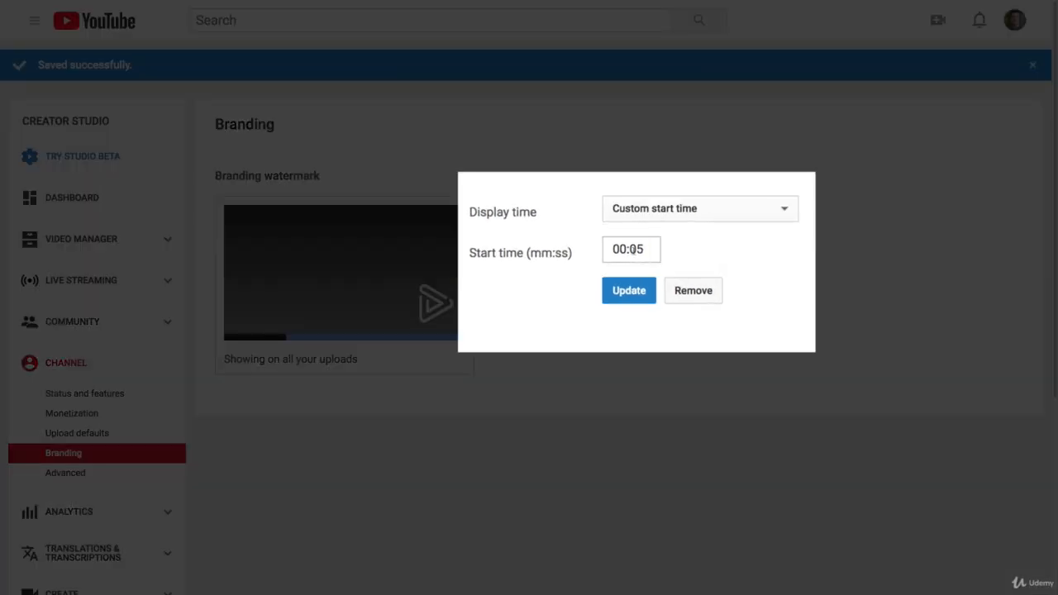
Try the Entire video and End of video display times for the watermark and return to Custom start time
click(654, 217)
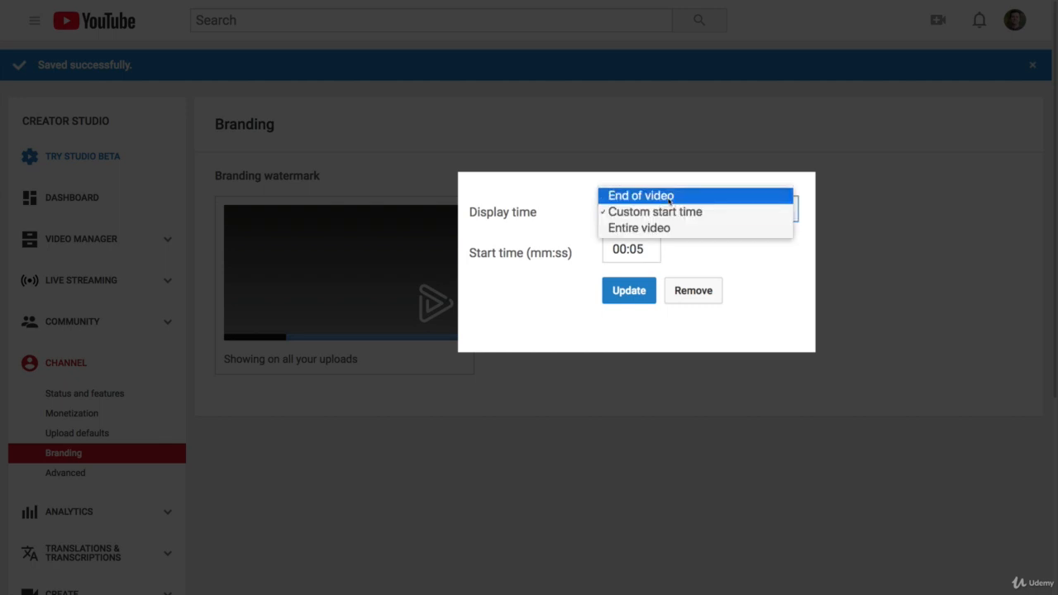
click(661, 229)
click(702, 203)
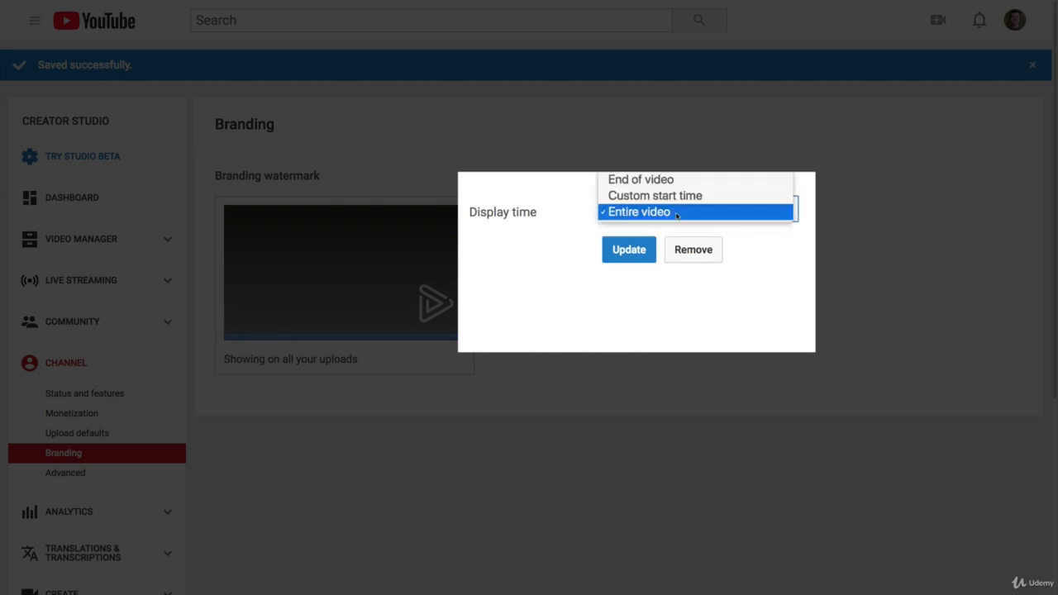
click(659, 180)
click(658, 211)
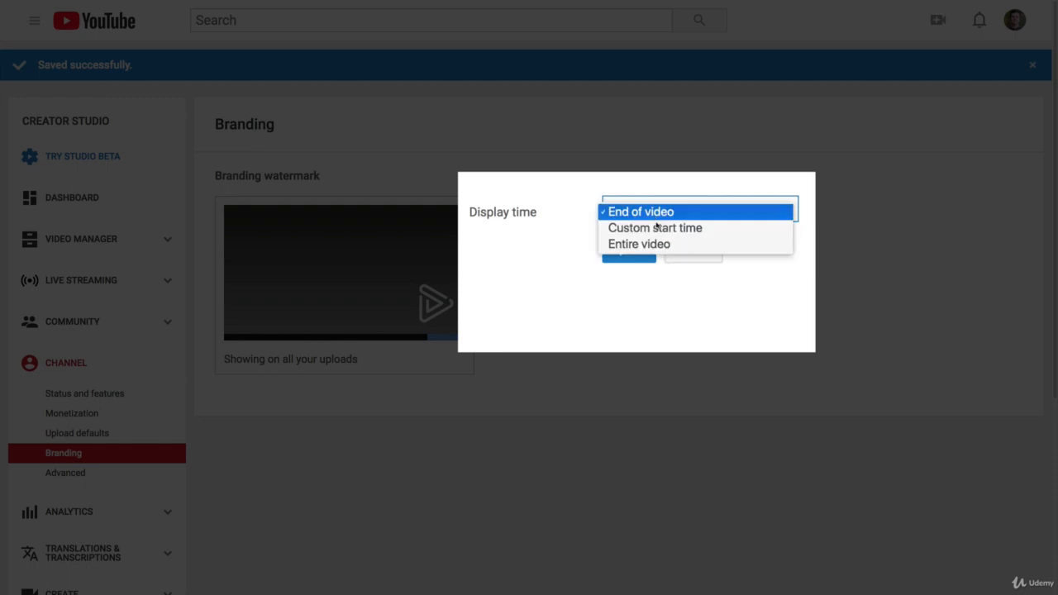
click(657, 228)
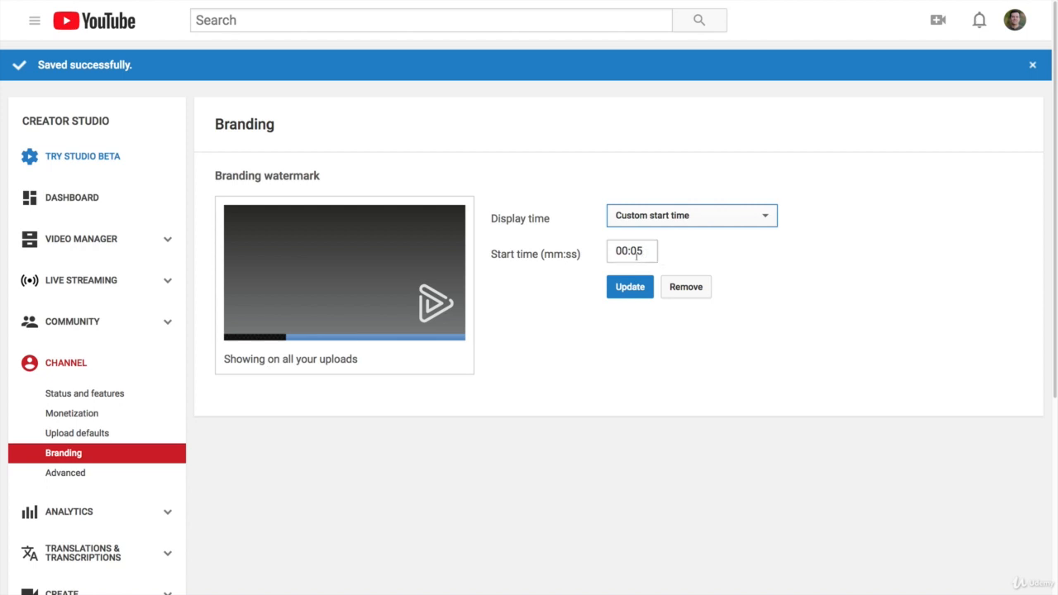
Check the display time options and update the watermark with Custom start time at 00:05
click(652, 219)
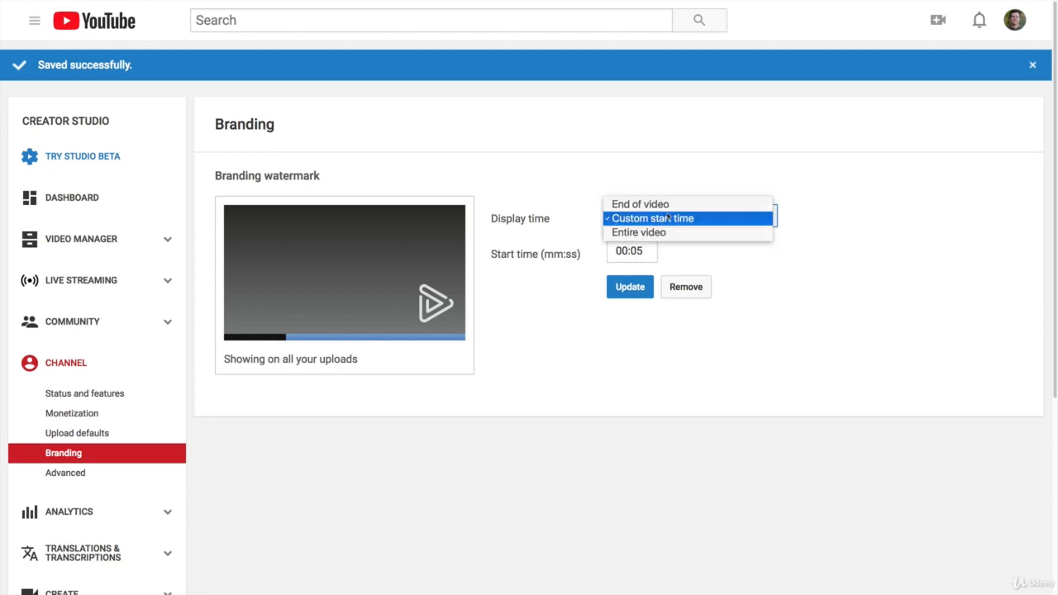
click(857, 217)
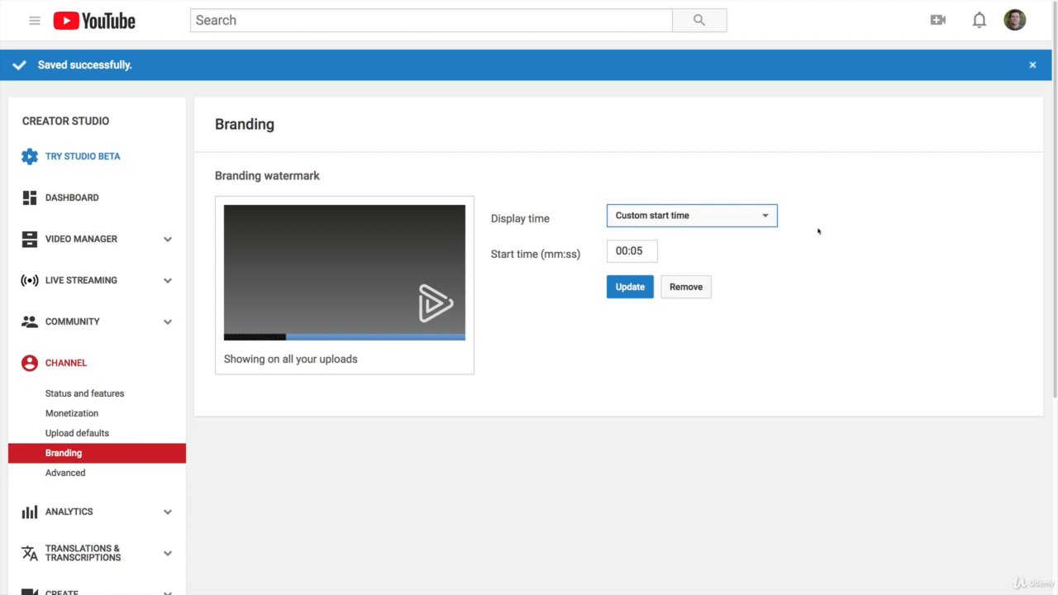
click(638, 250)
click(640, 287)
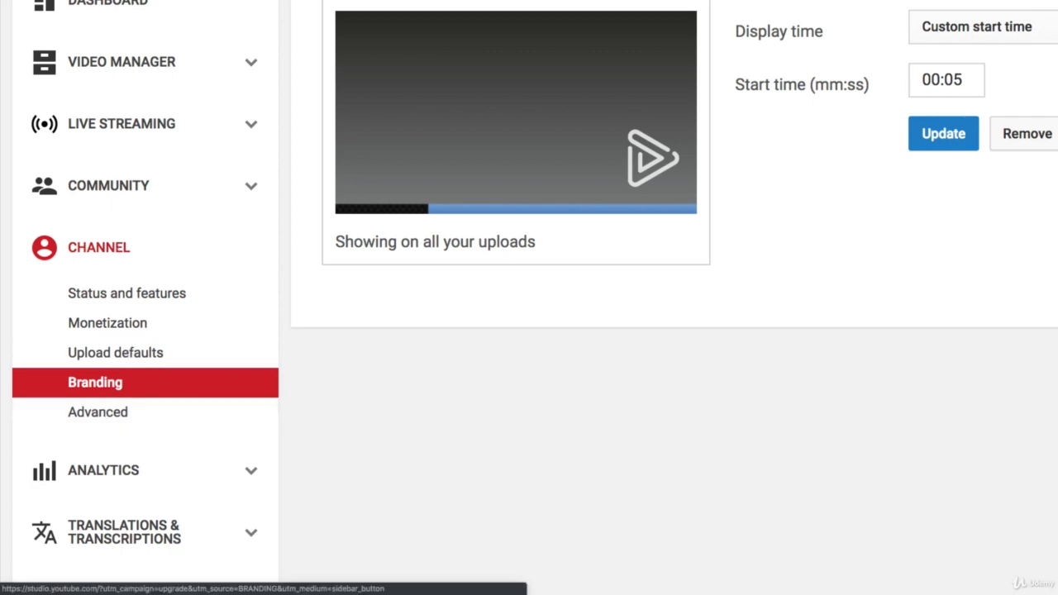
Switch to YouTube Studio beta, open Upload defaults from the other channel settings and enlarge the page for reading
click(124, 0)
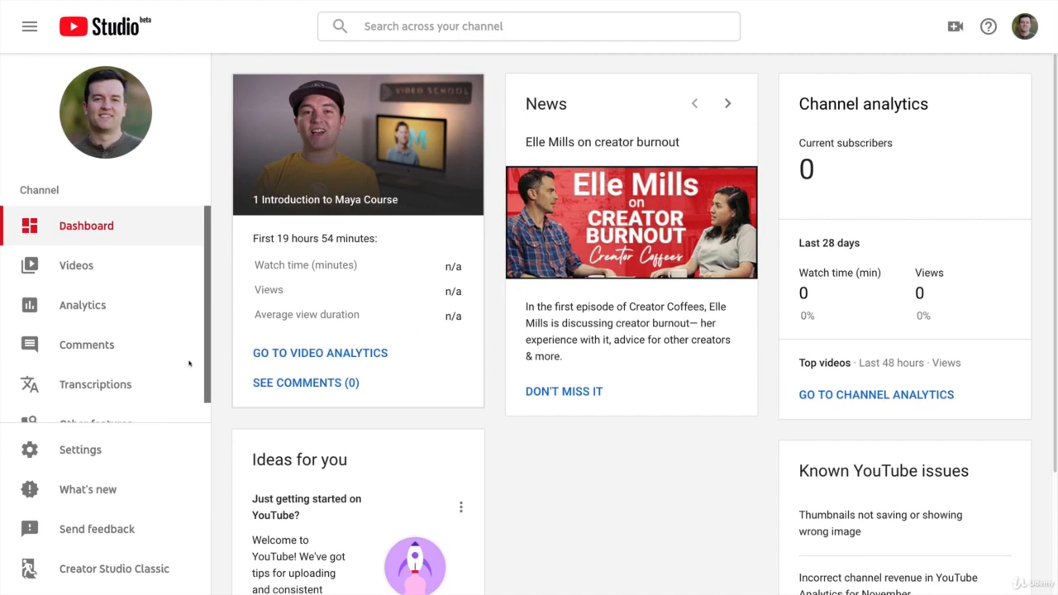
click(135, 445)
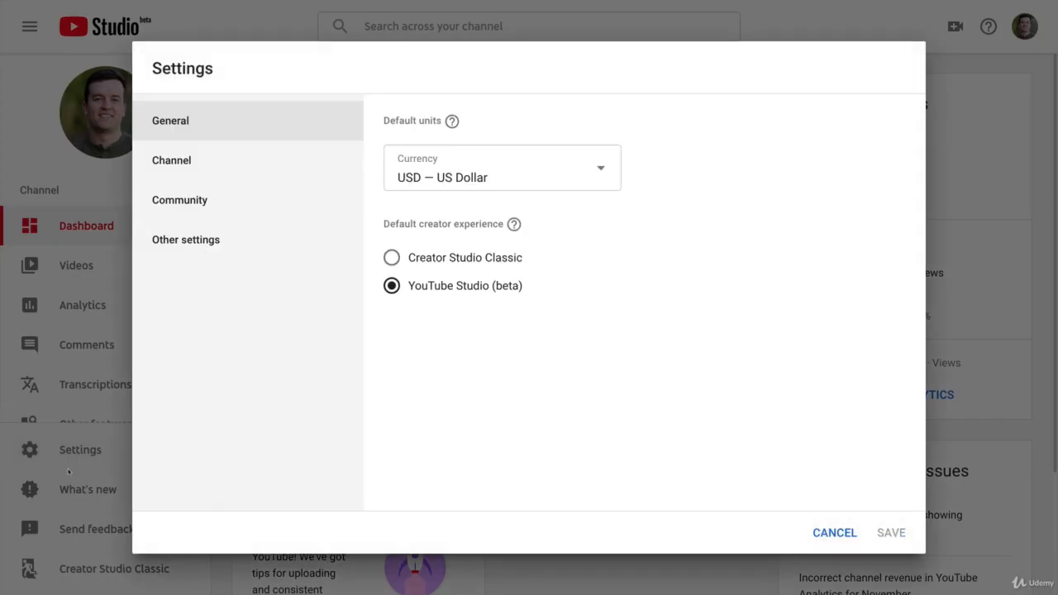
mouse_move(220, 239)
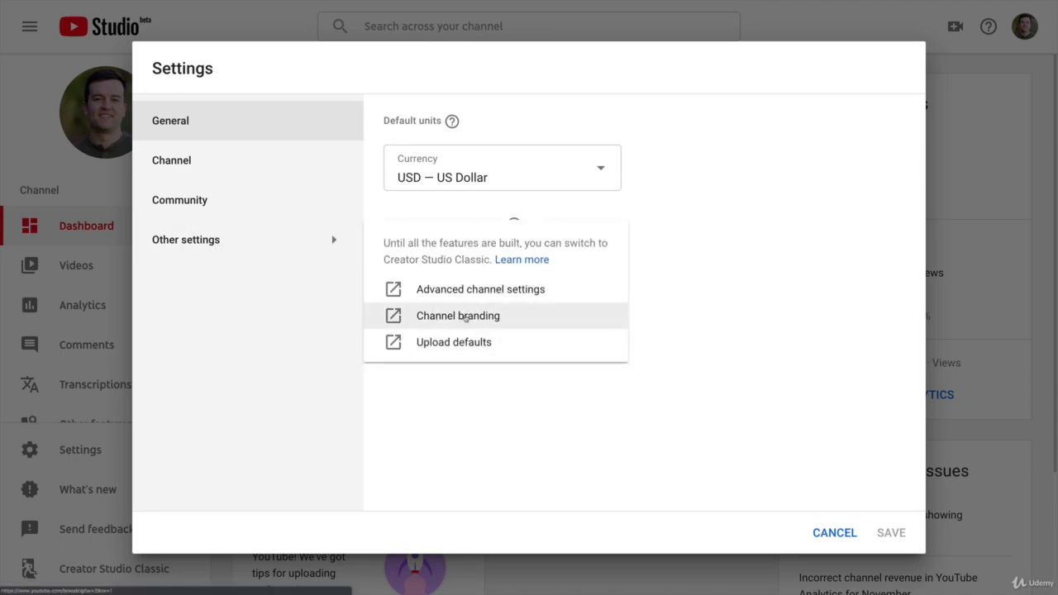
click(461, 342)
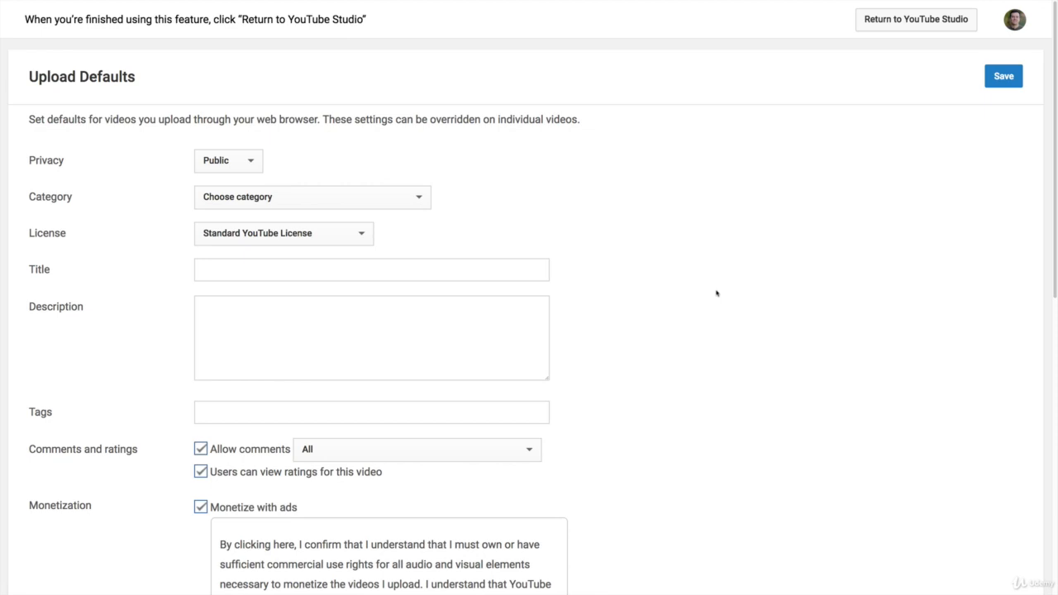
key(super+equal)
key(super+equal)
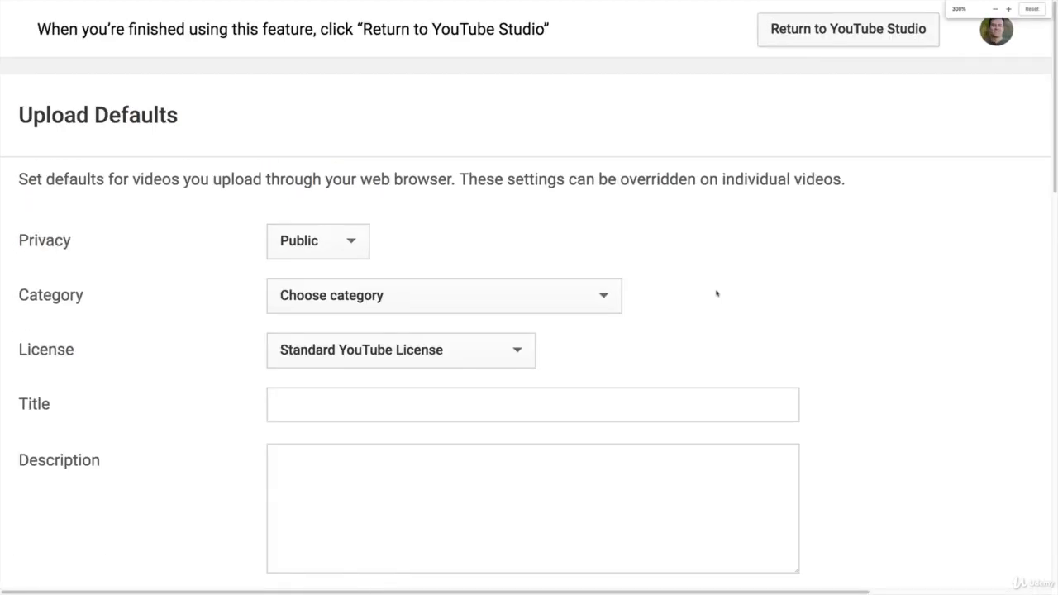
scroll(790, 242, down, 2)
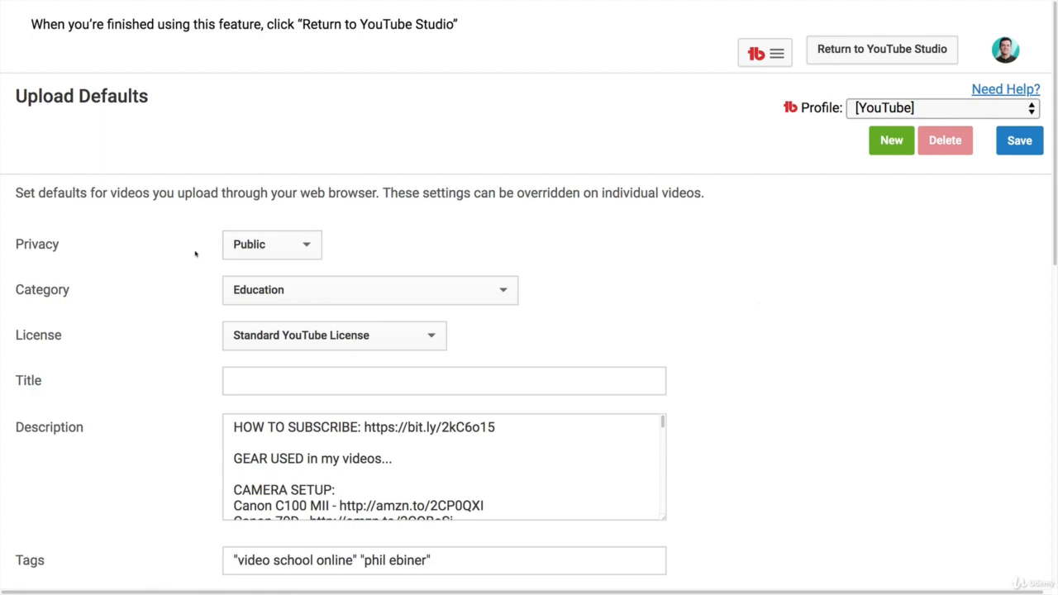
Examine the Privacy, Category and License options in the upload defaults without changing them
scroll(118, 234, down, 3)
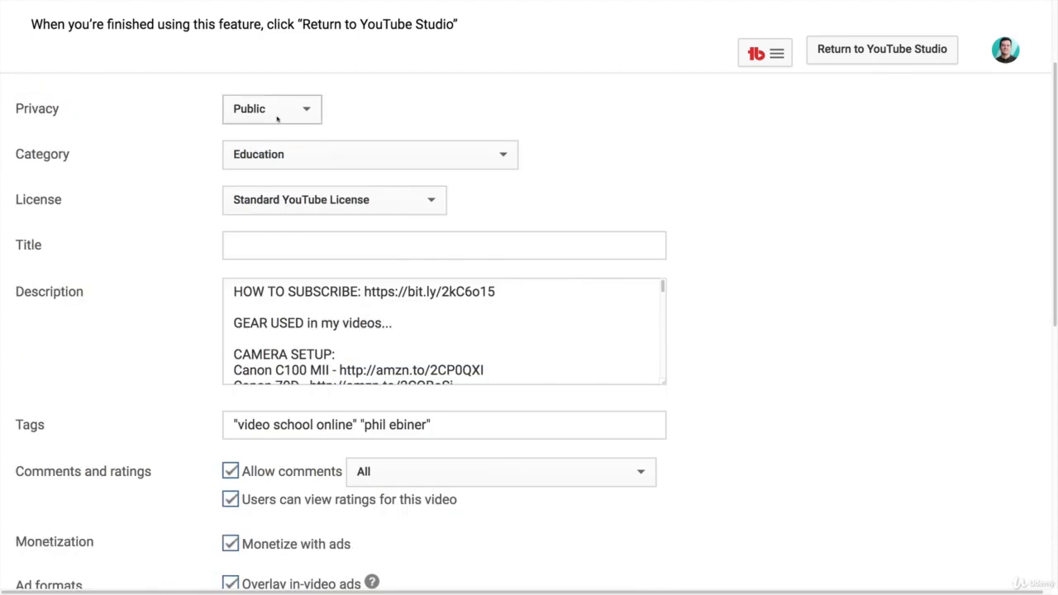
click(273, 111)
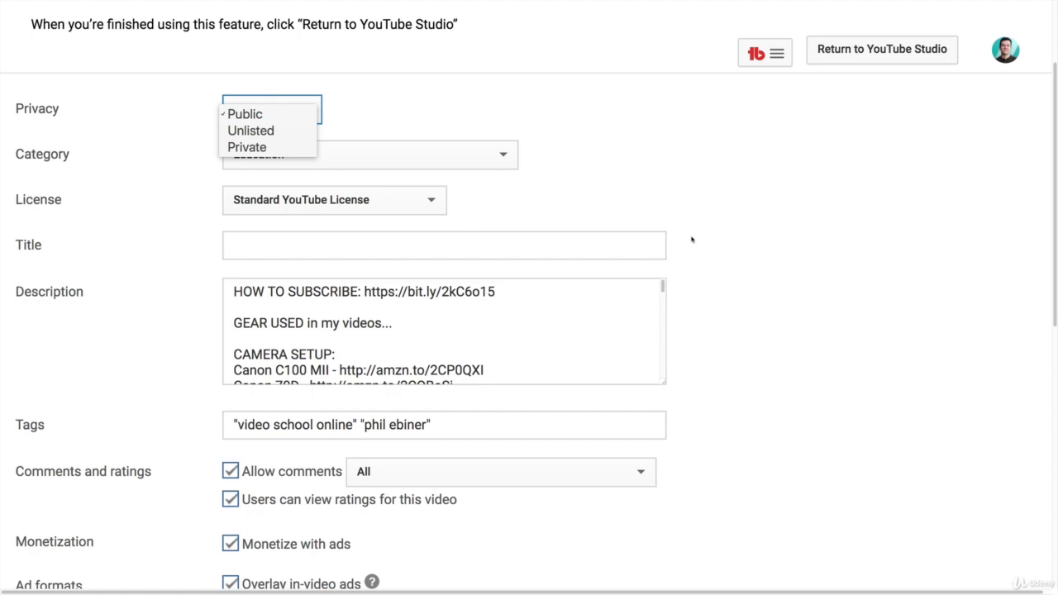
click(423, 154)
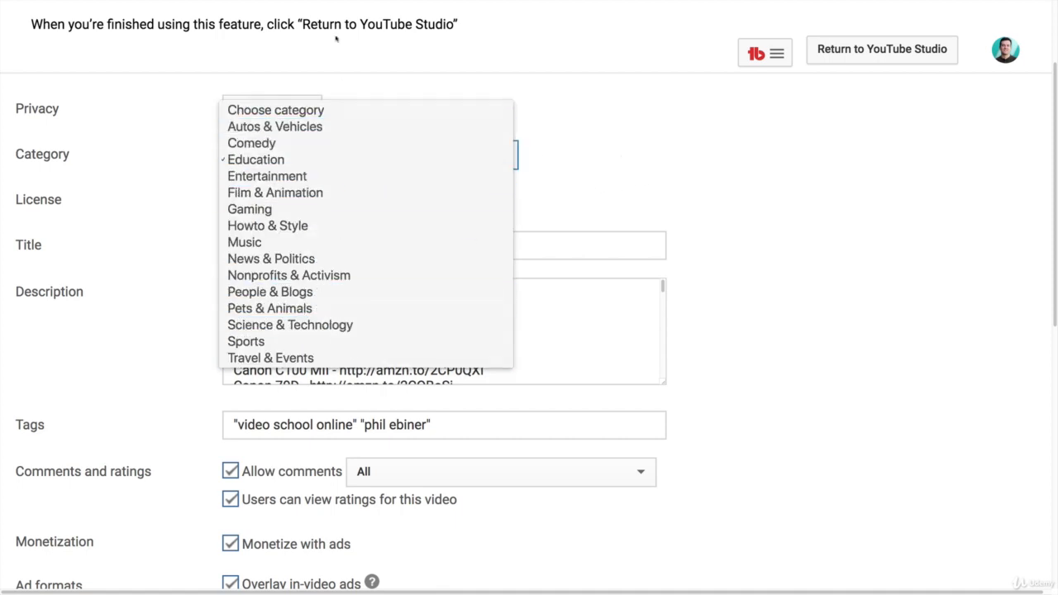
click(654, 149)
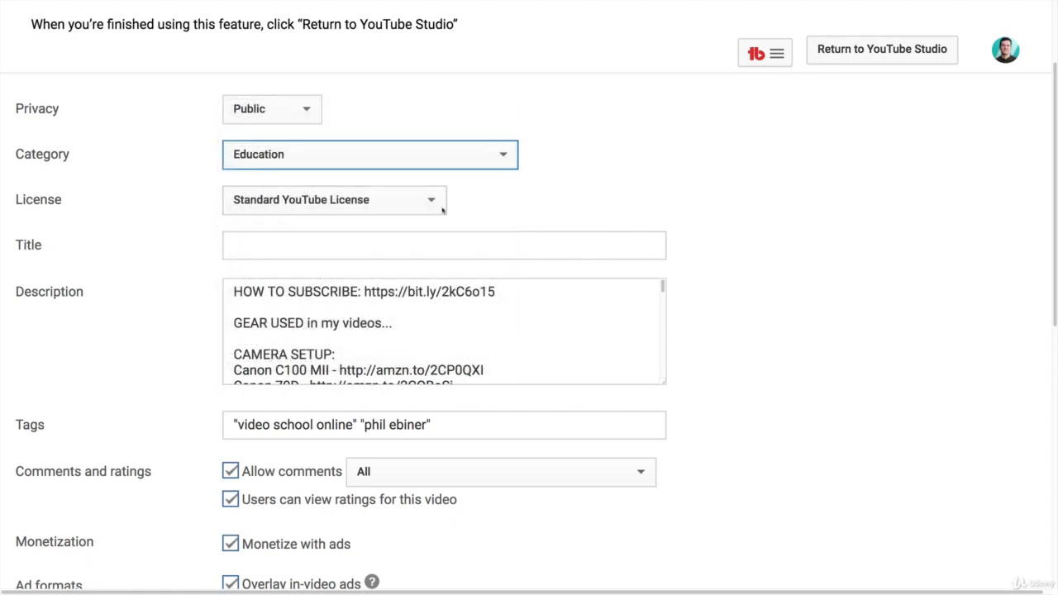
click(390, 201)
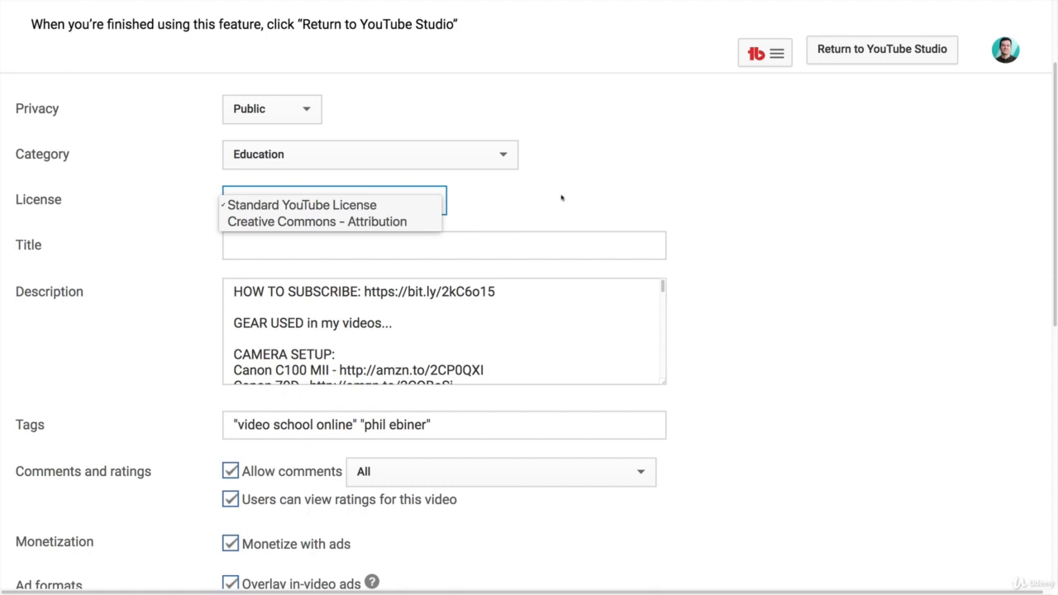
click(561, 198)
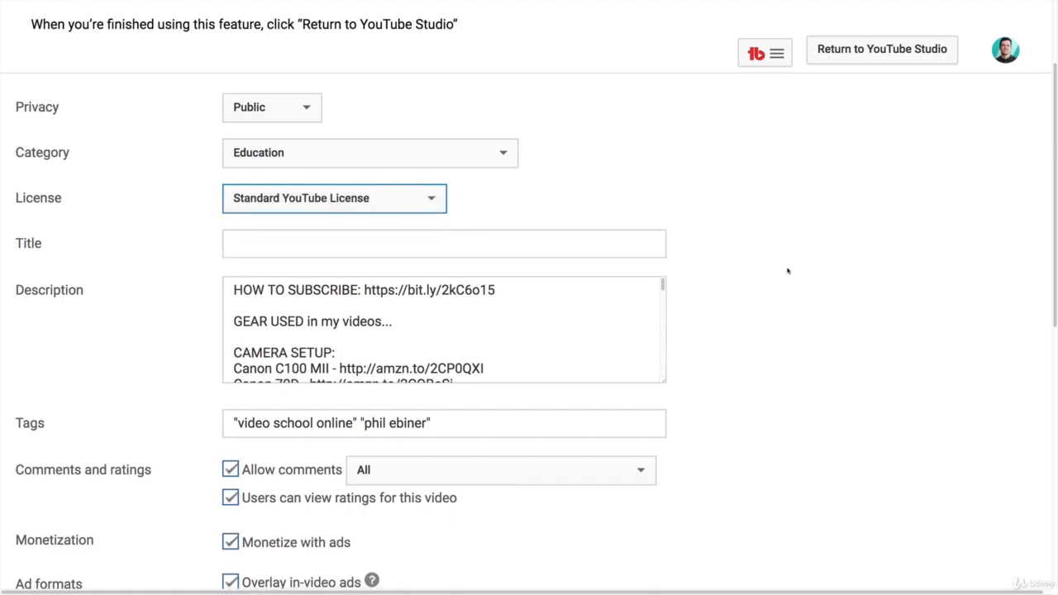
Enter a default video title made of "The", the channel owner's full name and "Show"
scroll(786, 273, down, 1)
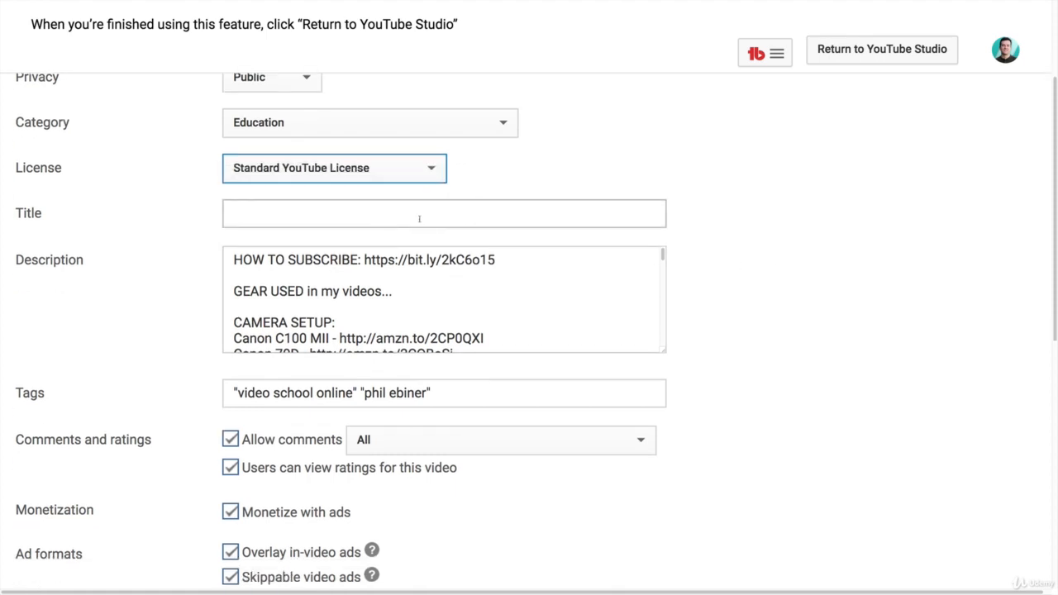
click(419, 218)
click(629, 170)
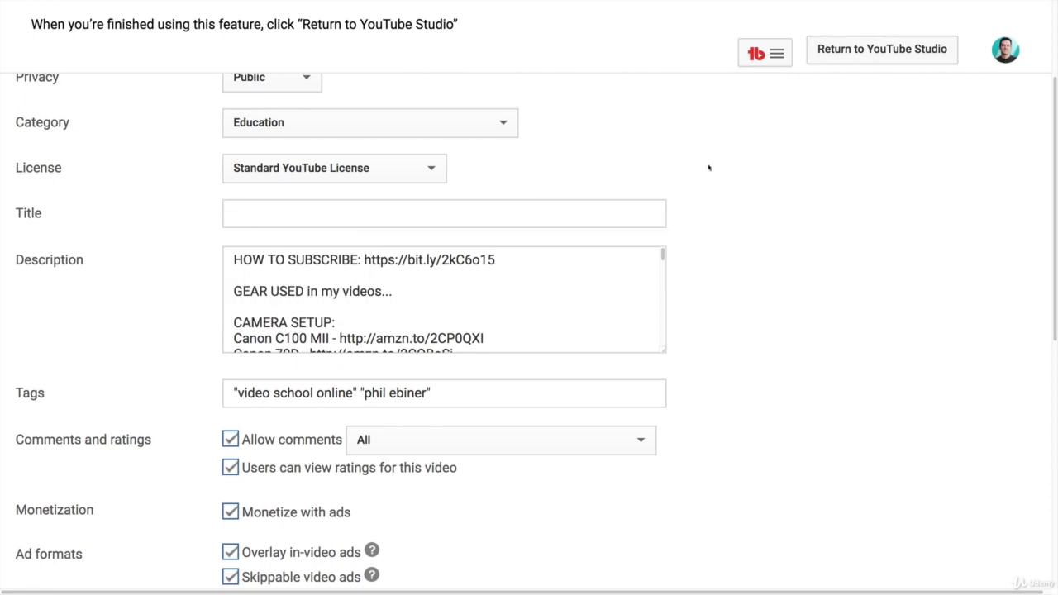
click(529, 209)
text(The)
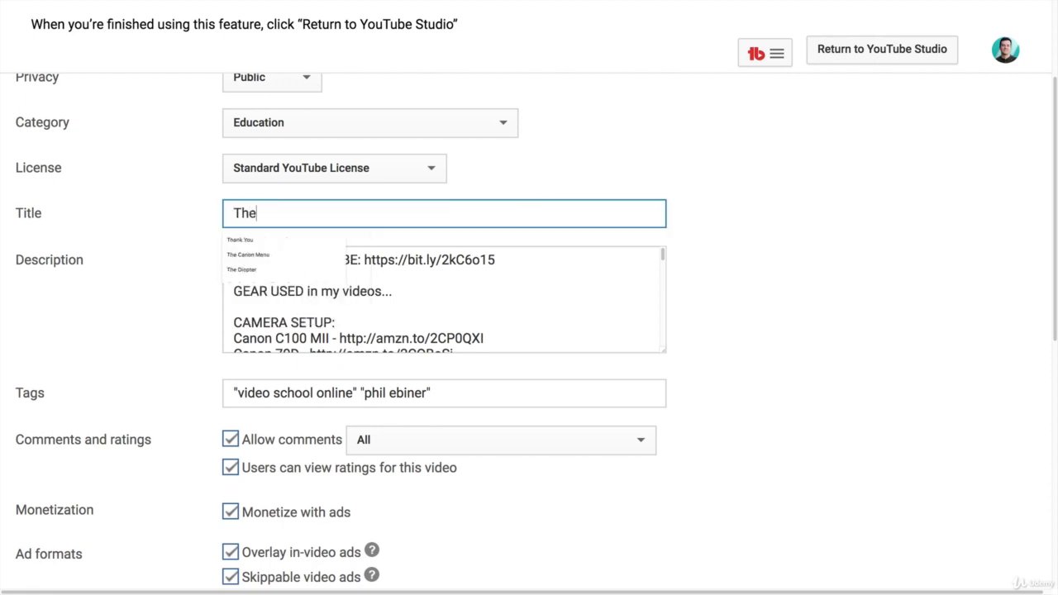
text( Phil Ebiner Show)
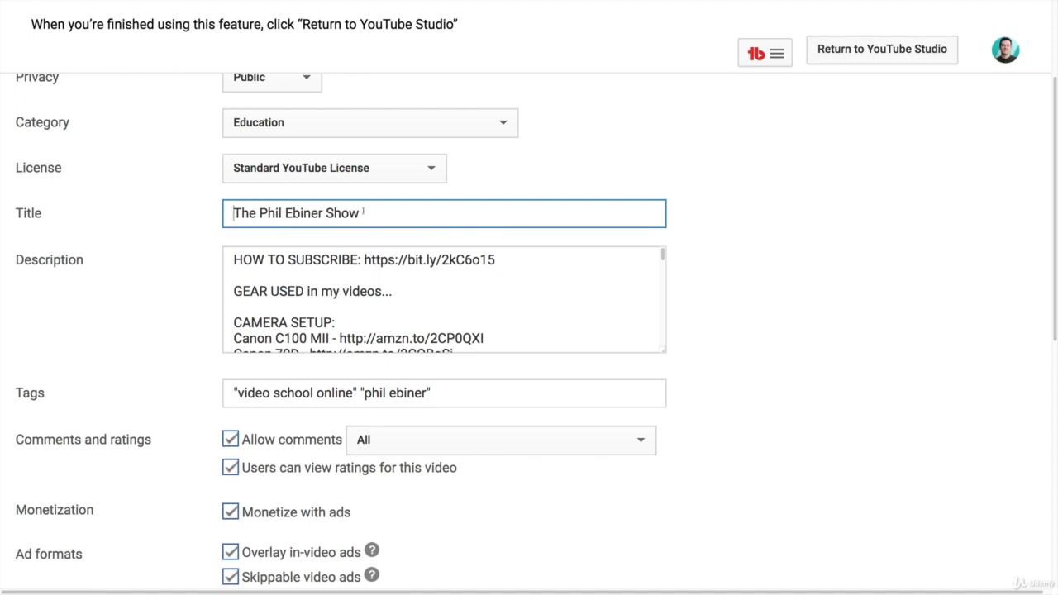
Insert "How to YouTube | " in front of the show name in the default title
key(Home)
text(How to )
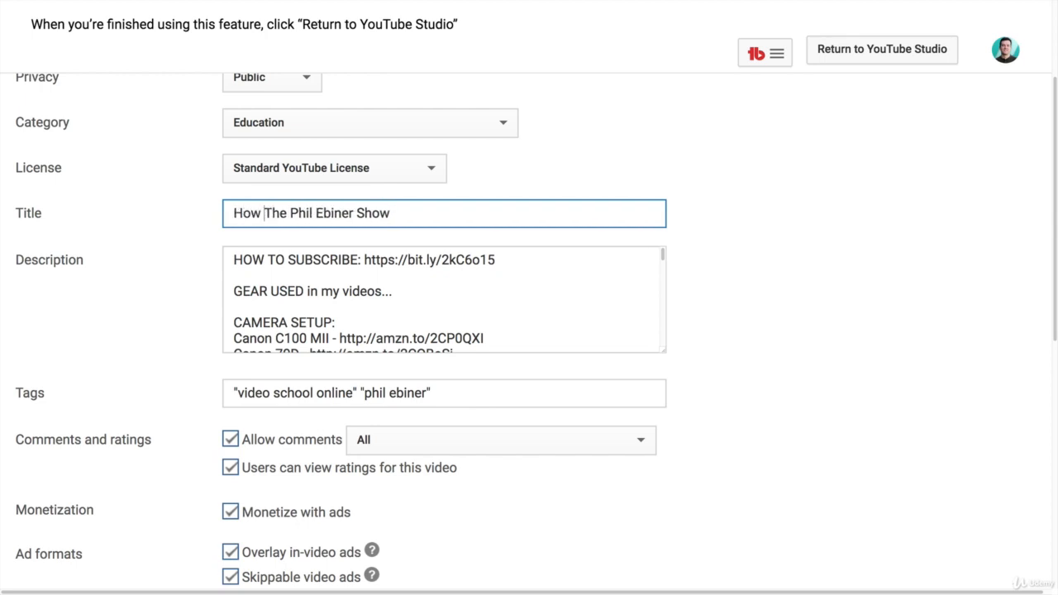
text(YouTube )
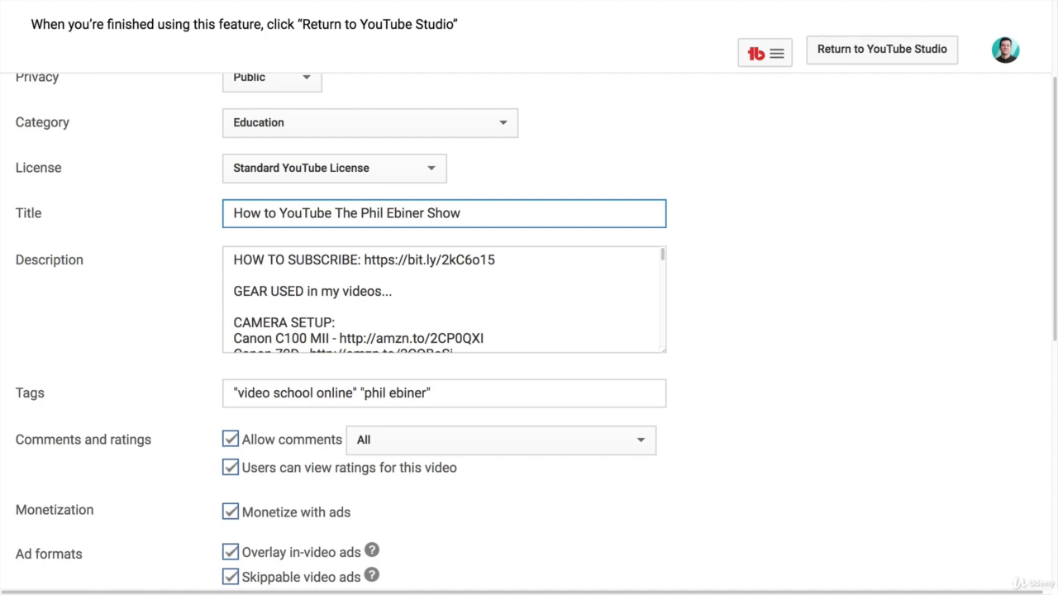
text(|)
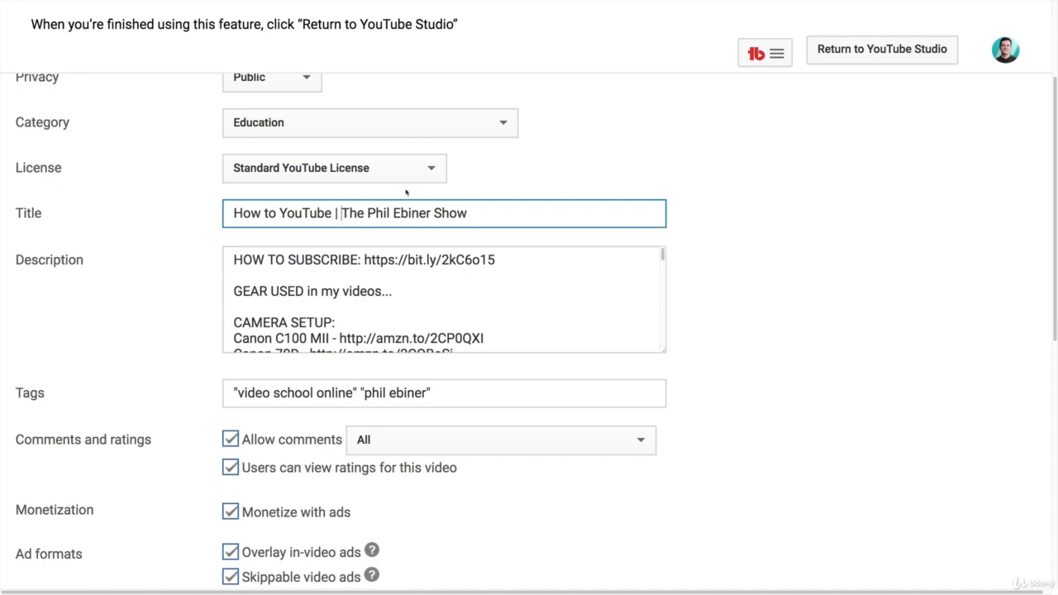
Clear the entire default video title so the Title field is empty
drag(302, 213, 570, 221)
key(ctrl+a)
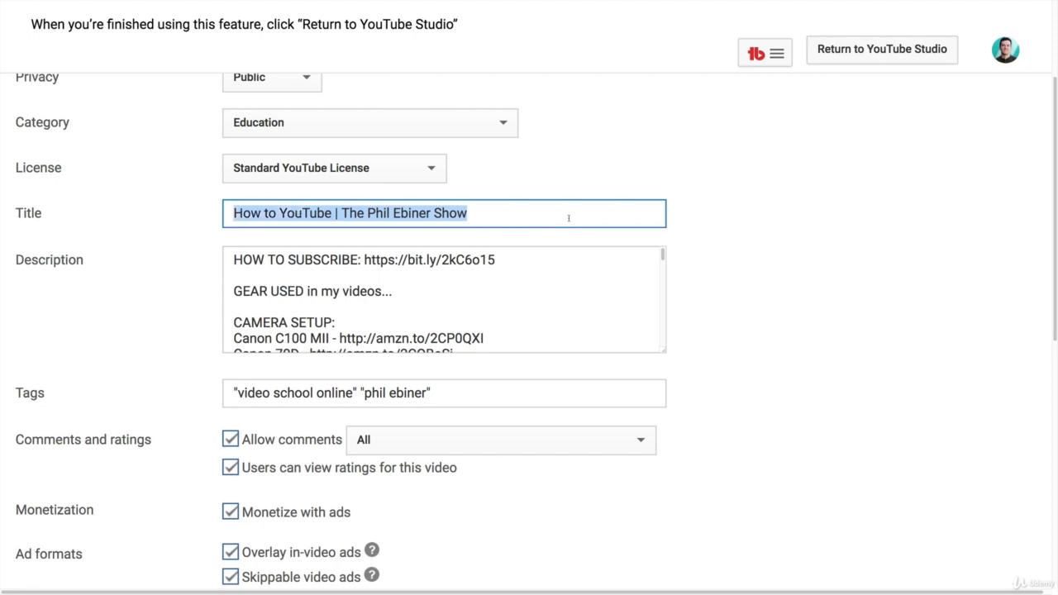
key(BackSpace)
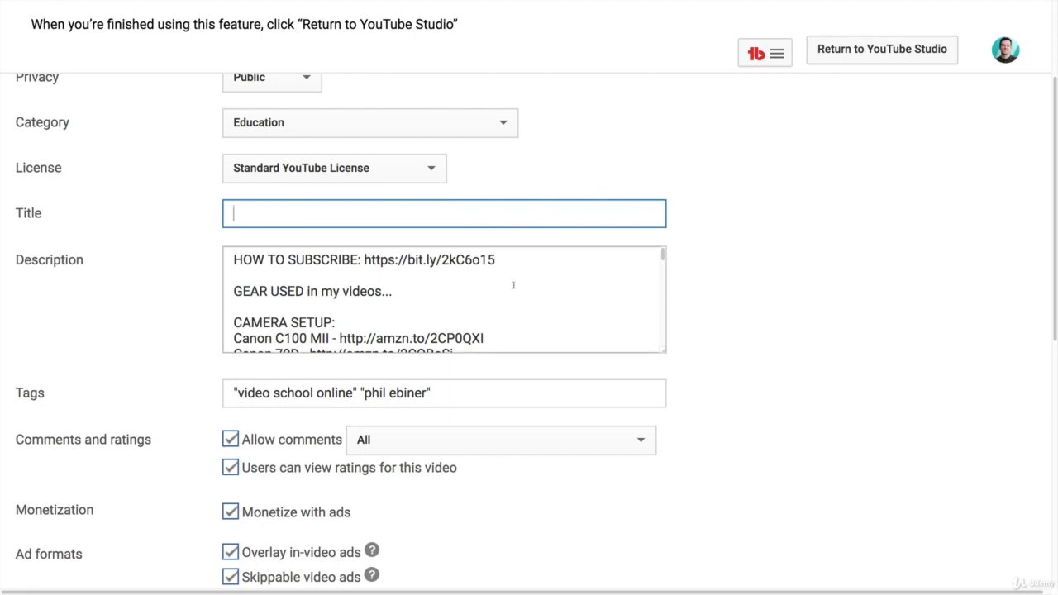
Enlarge the default description box and examine its subscribe link, gear links and social media links from start to end
drag(663, 350, 670, 501)
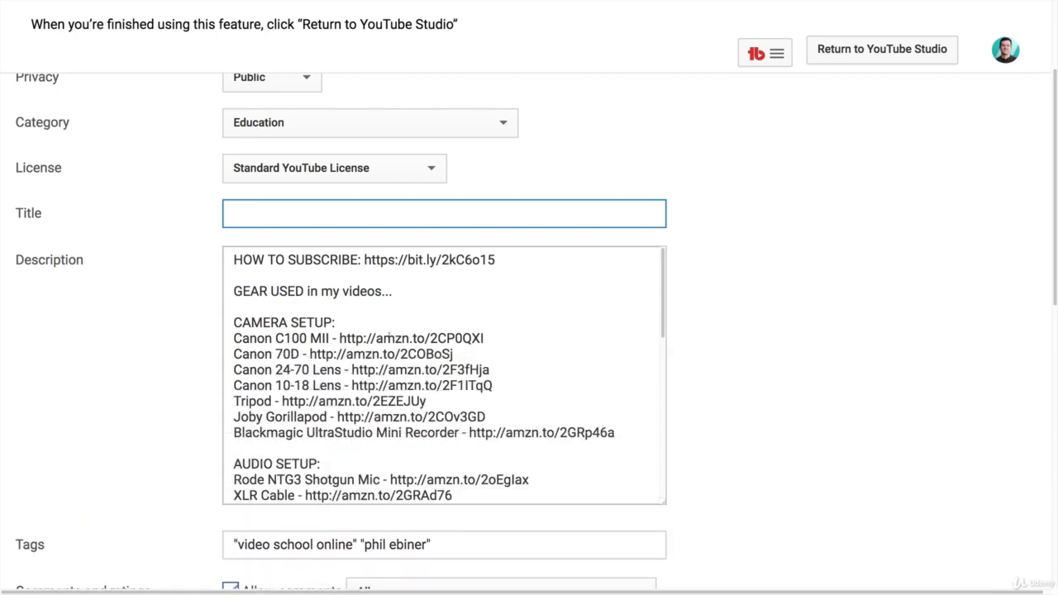
scroll(389, 334, down, 2)
scroll(389, 335, down, 5)
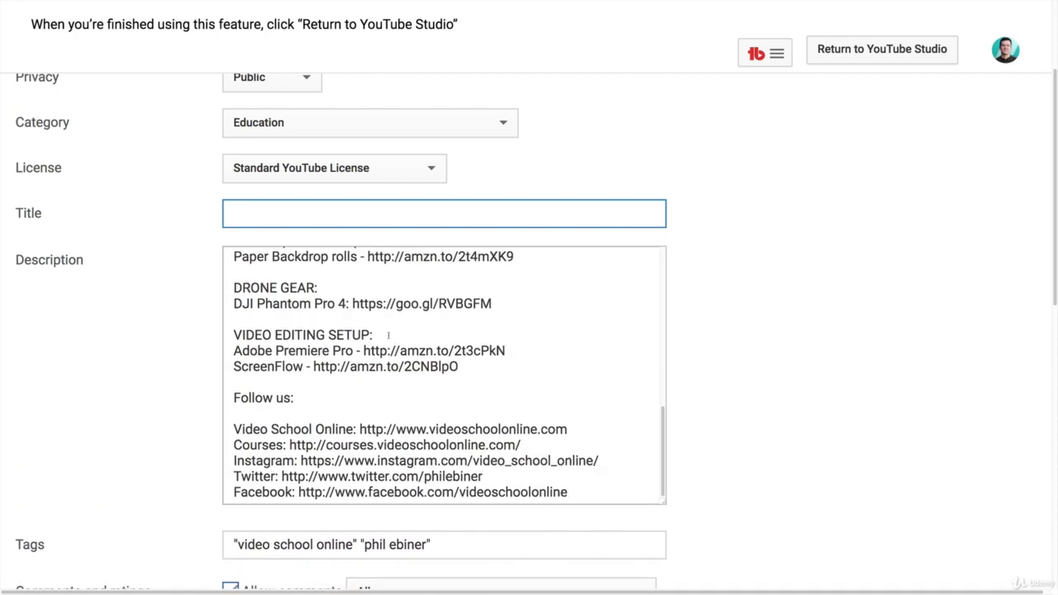
scroll(388, 335, up, 6)
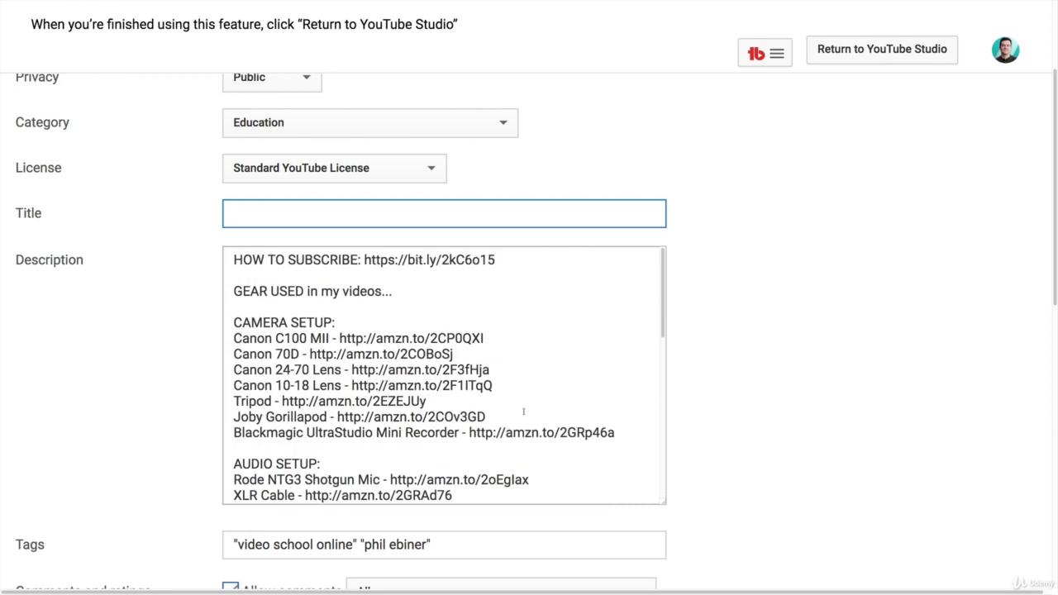
drag(231, 260, 553, 267)
click(517, 263)
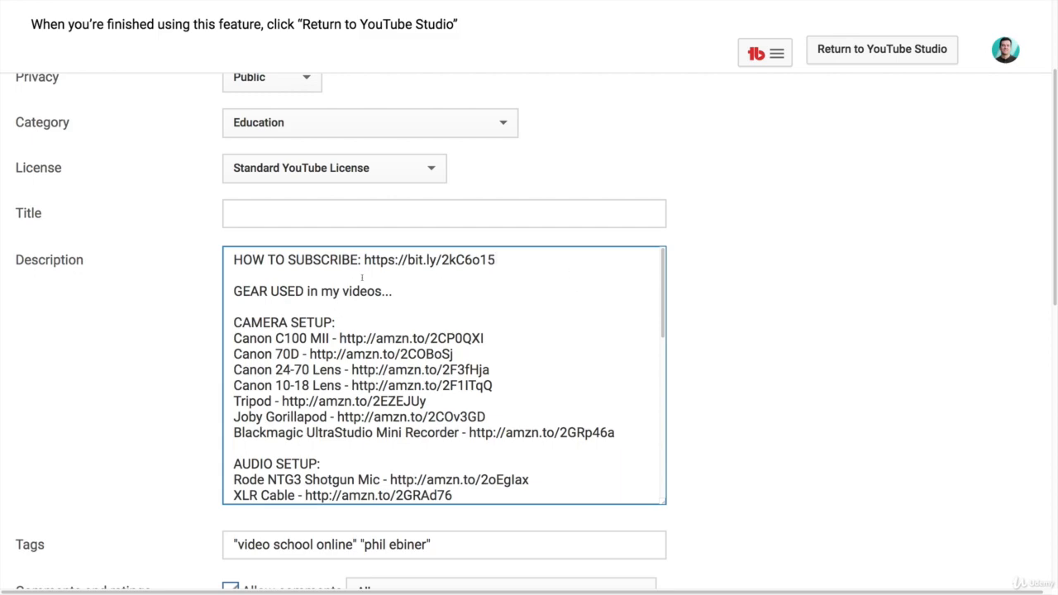
scroll(361, 277, down, 6)
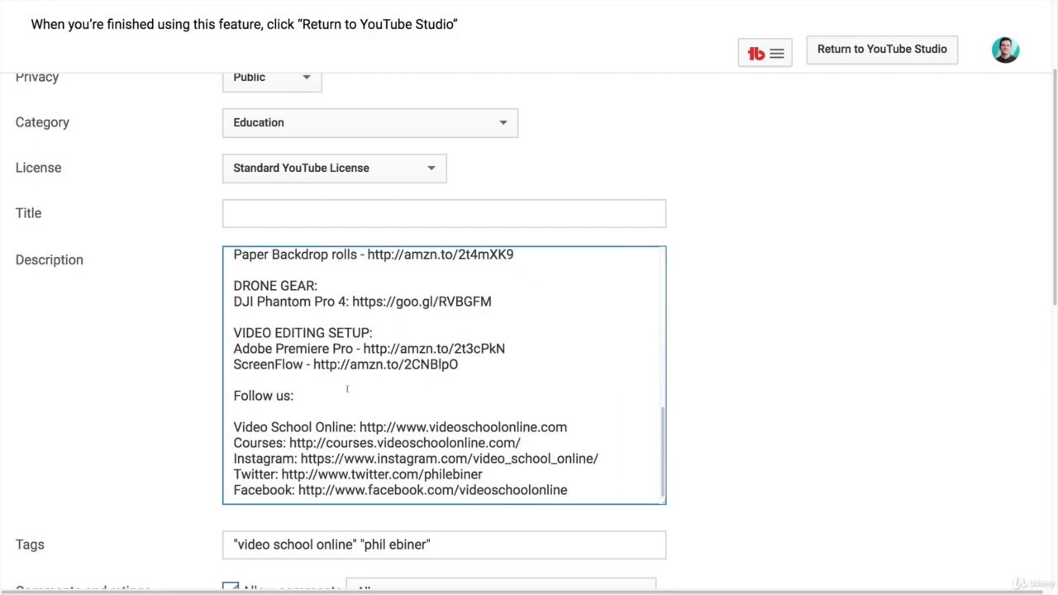
scroll(478, 399, down, 2)
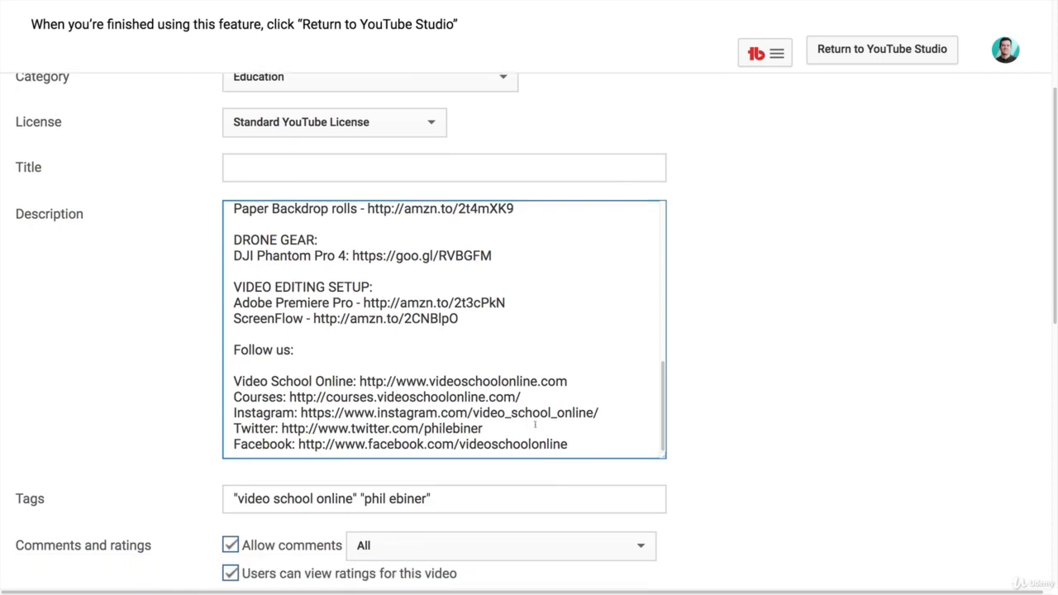
scroll(535, 425, down, 1)
scroll(581, 419, up, 1)
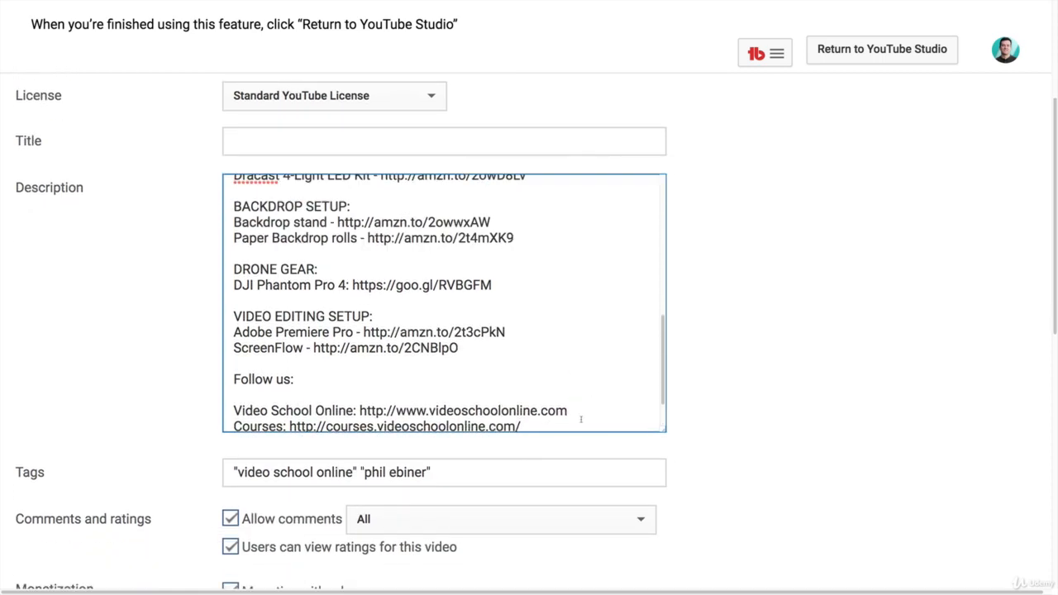
scroll(581, 419, up, 10)
scroll(587, 420, up, 1)
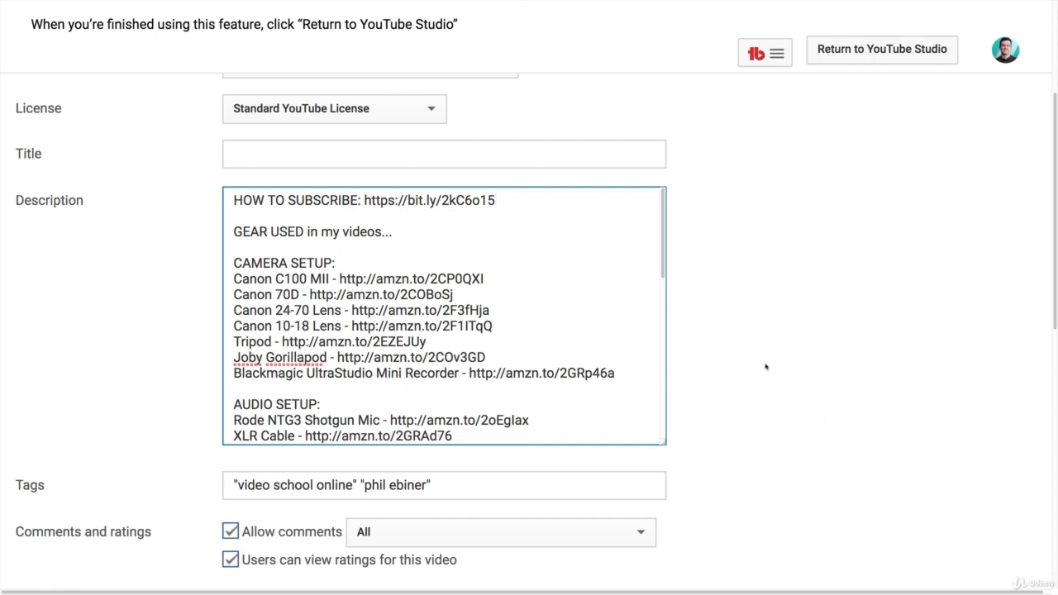
Examine the default tags, comments and ratings, monetization and ad format settings without changing them
scroll(733, 369, down, 2)
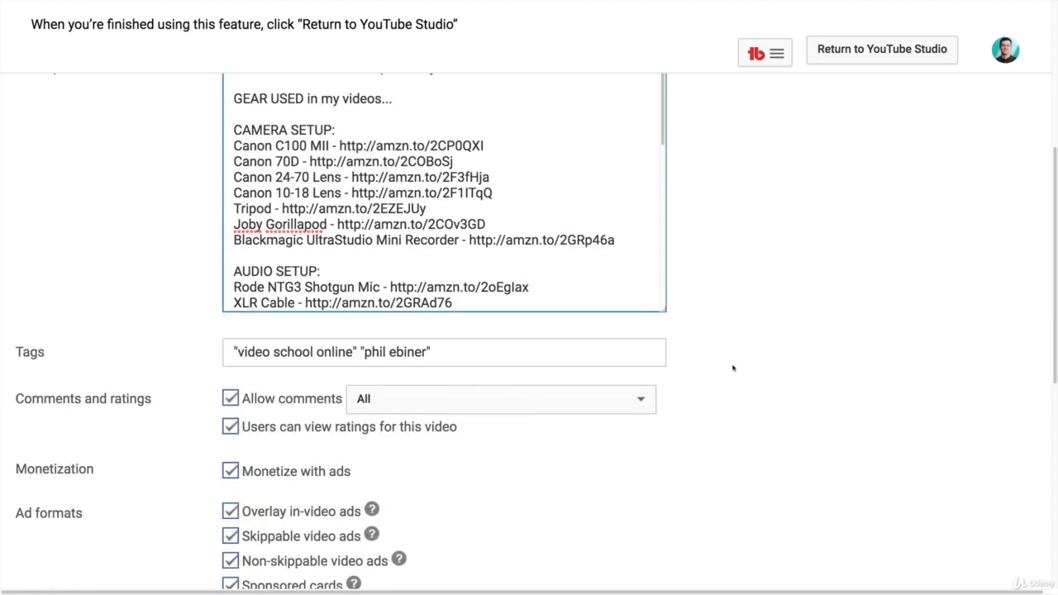
scroll(732, 369, down, 1)
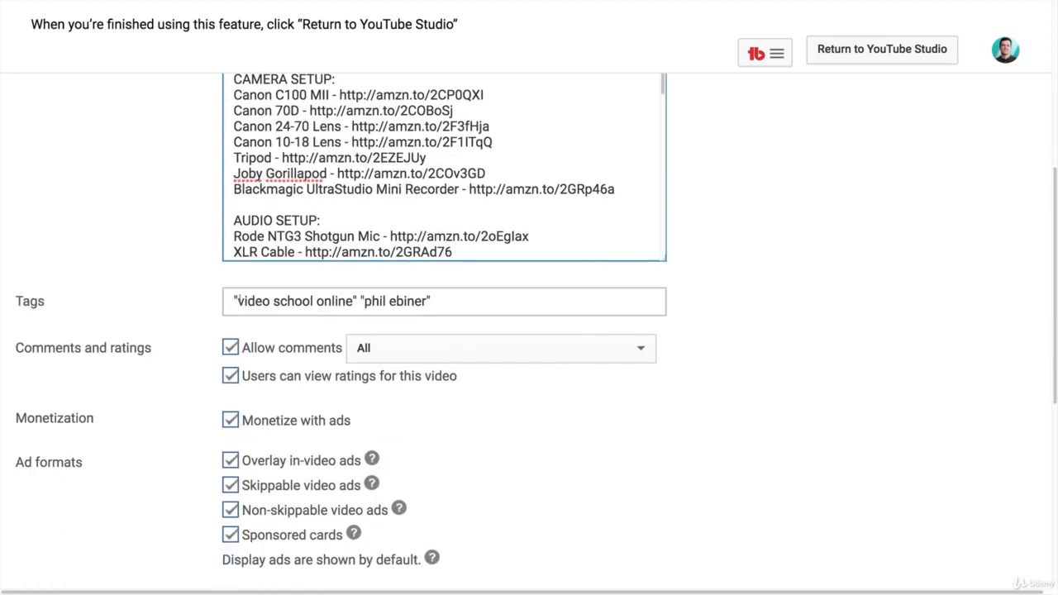
drag(238, 303, 463, 307)
click(529, 304)
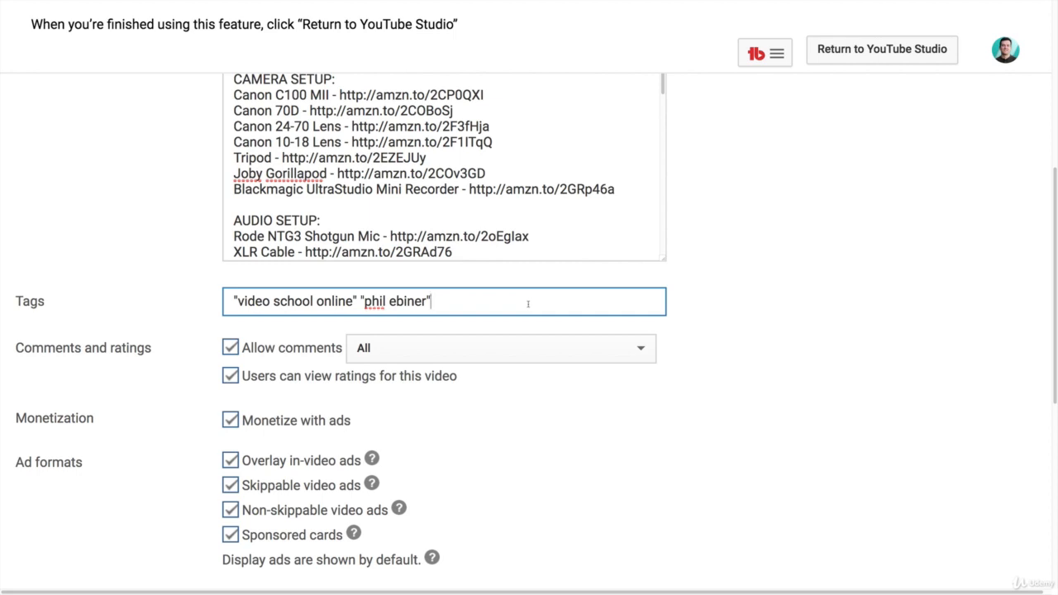
scroll(141, 371, down, 3)
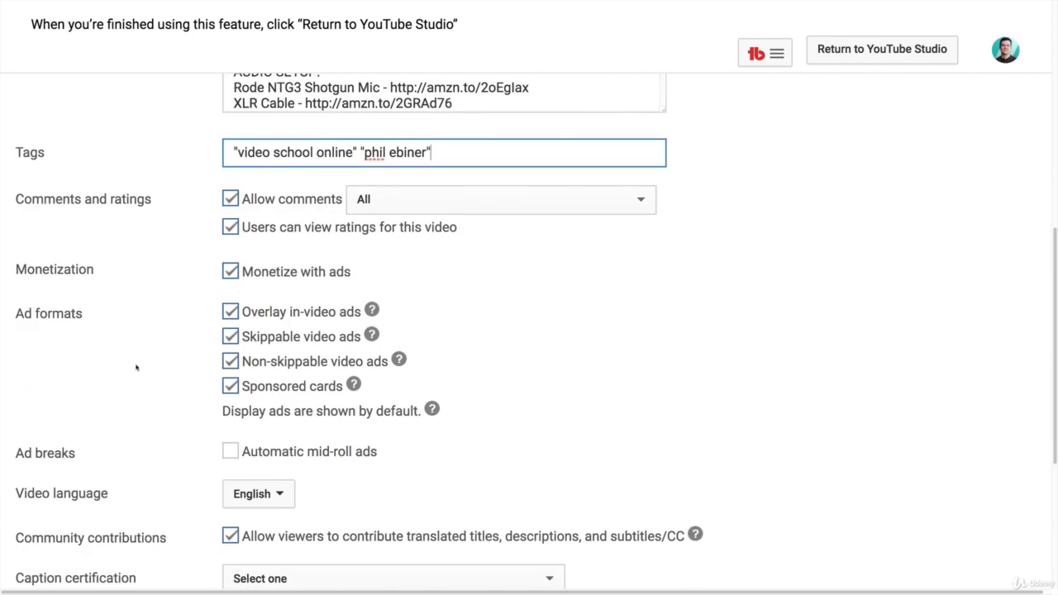
scroll(145, 362, up, 1)
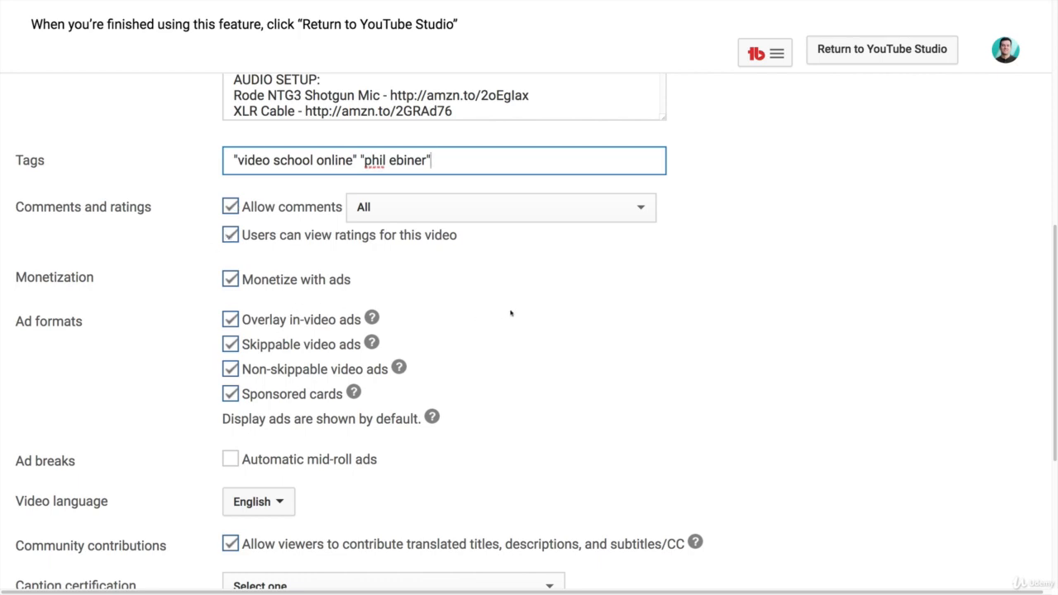
Try switching Sponsored cards off and Automatic mid-roll ads on, restore both options, and check the video language choices
click(231, 394)
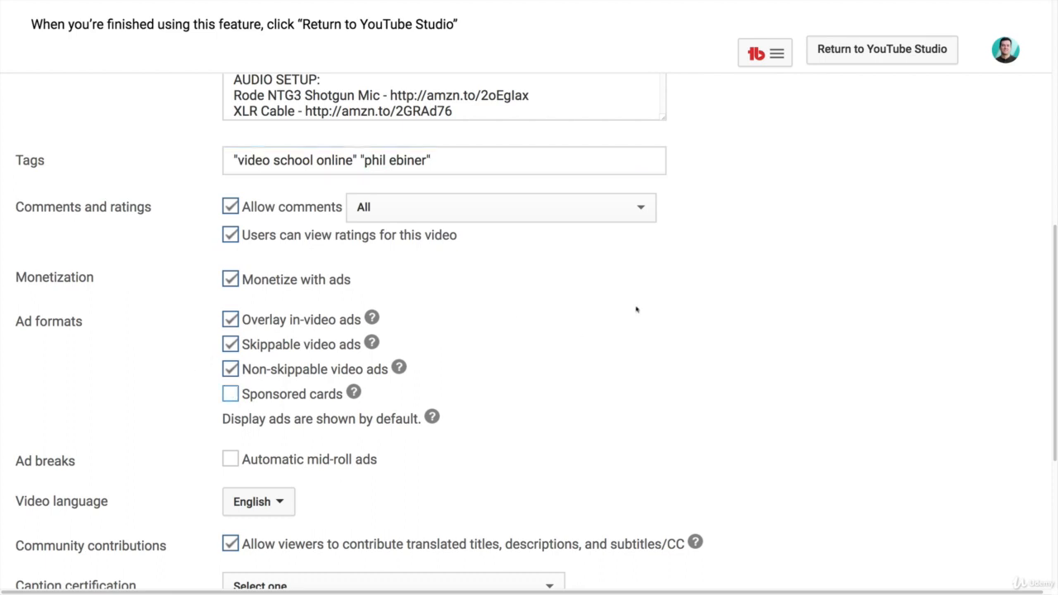
click(231, 396)
scroll(732, 356, down, 3)
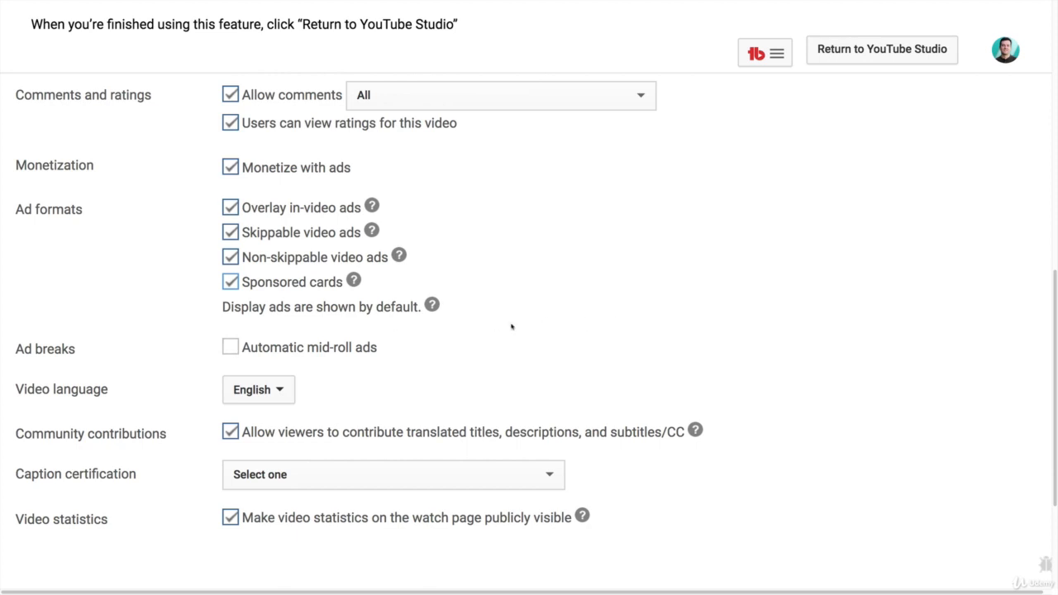
click(231, 347)
click(230, 350)
click(268, 392)
click(684, 365)
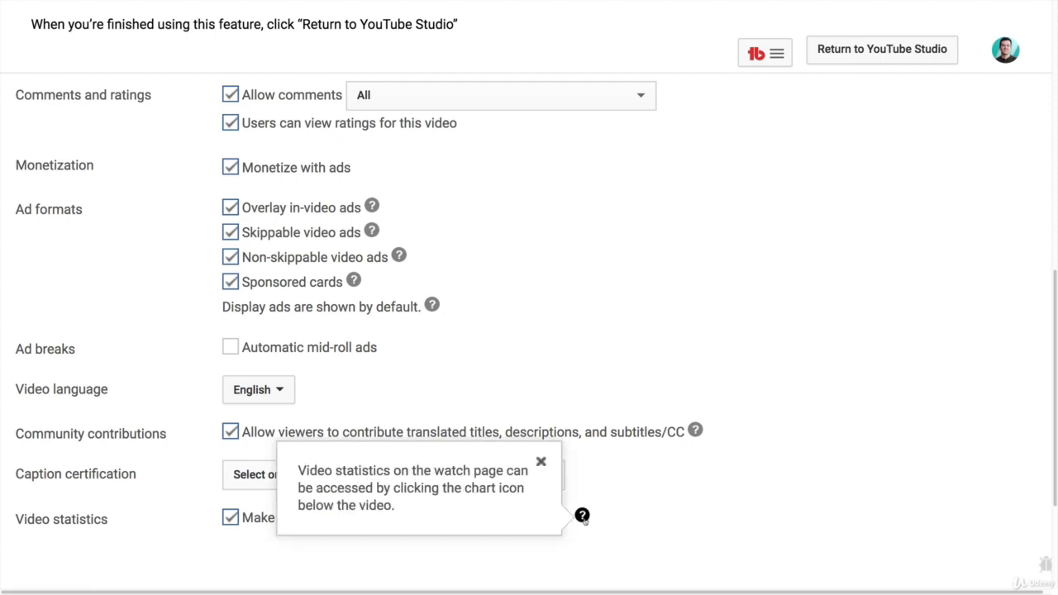
Set the caption certification to "This content has never aired on television in the U.S." and review the other certification options
click(477, 478)
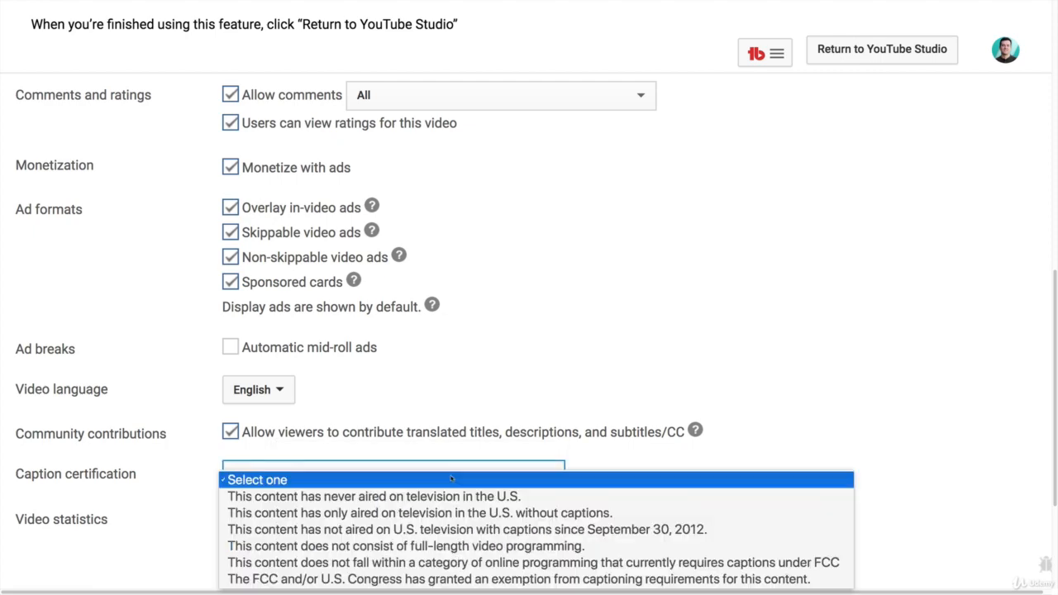
click(452, 478)
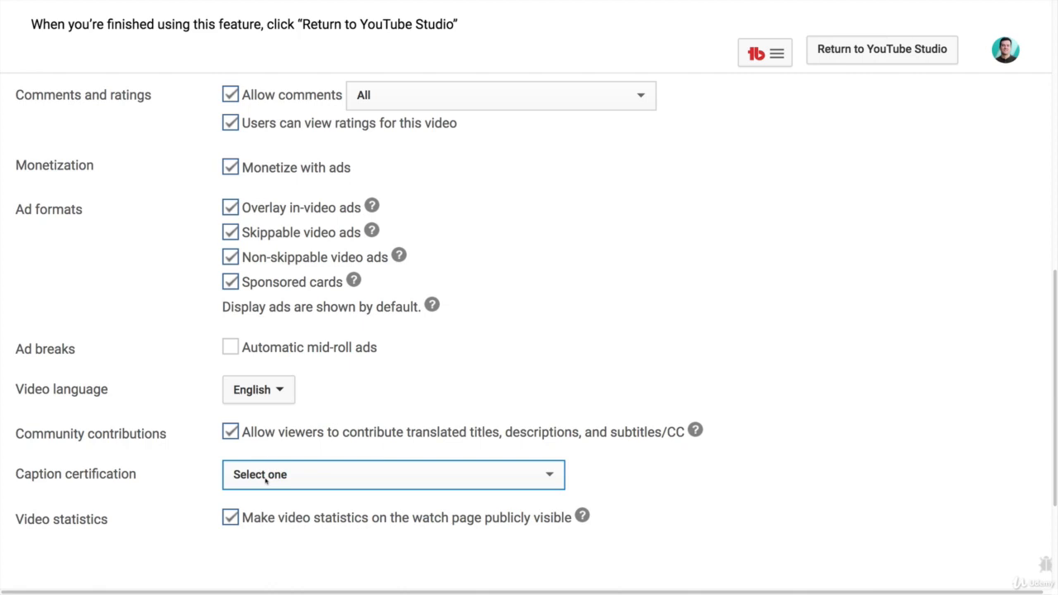
click(266, 480)
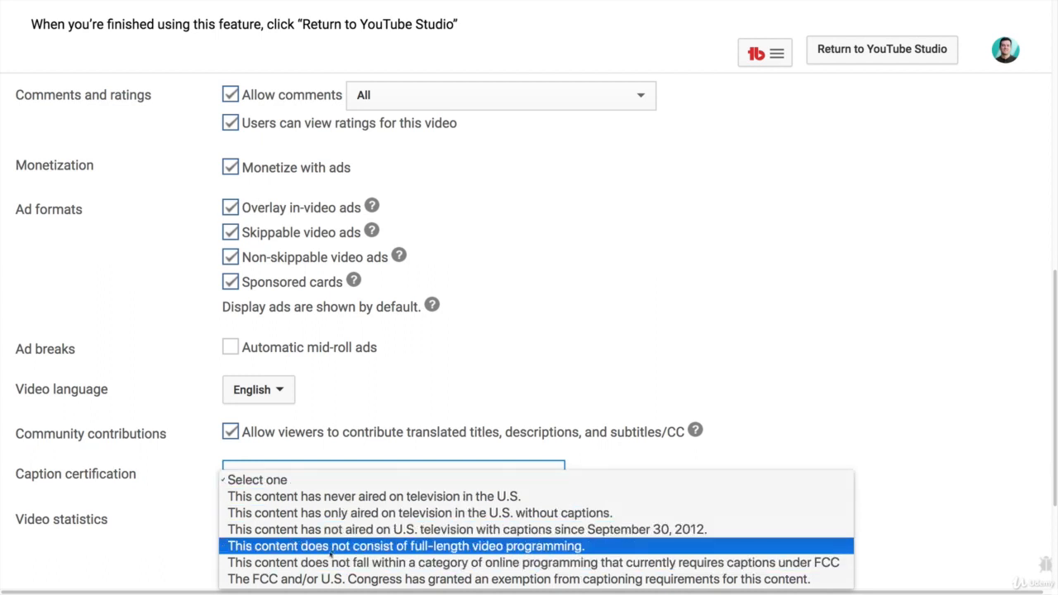
click(427, 500)
click(674, 486)
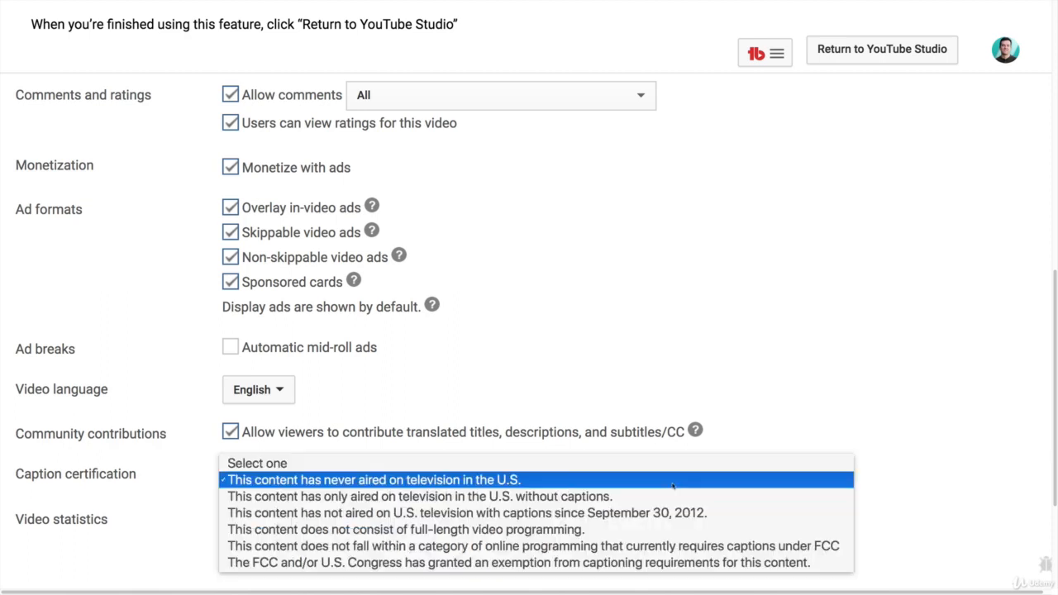
click(674, 486)
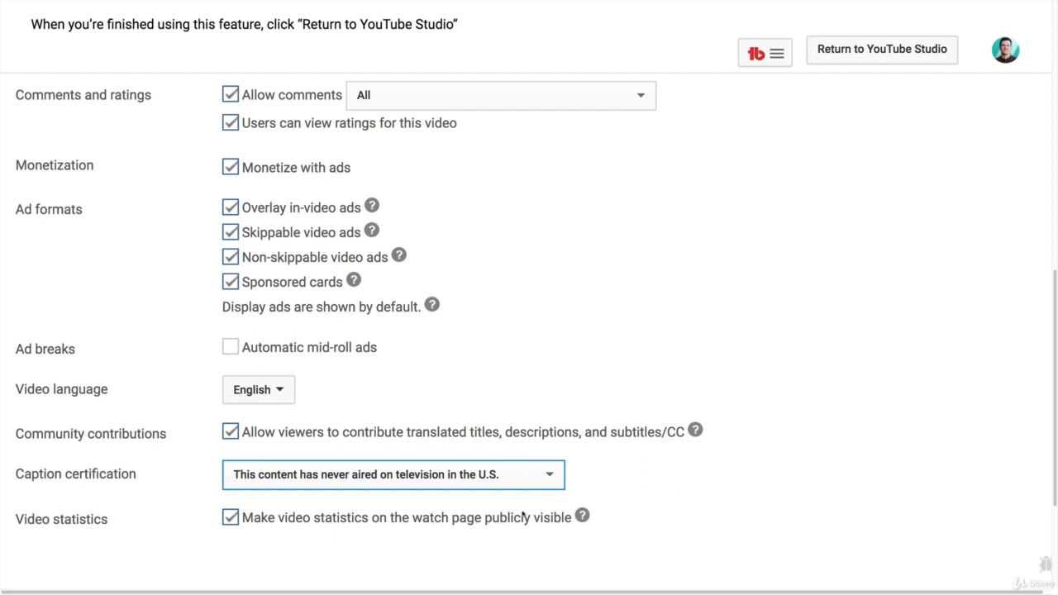
click(471, 487)
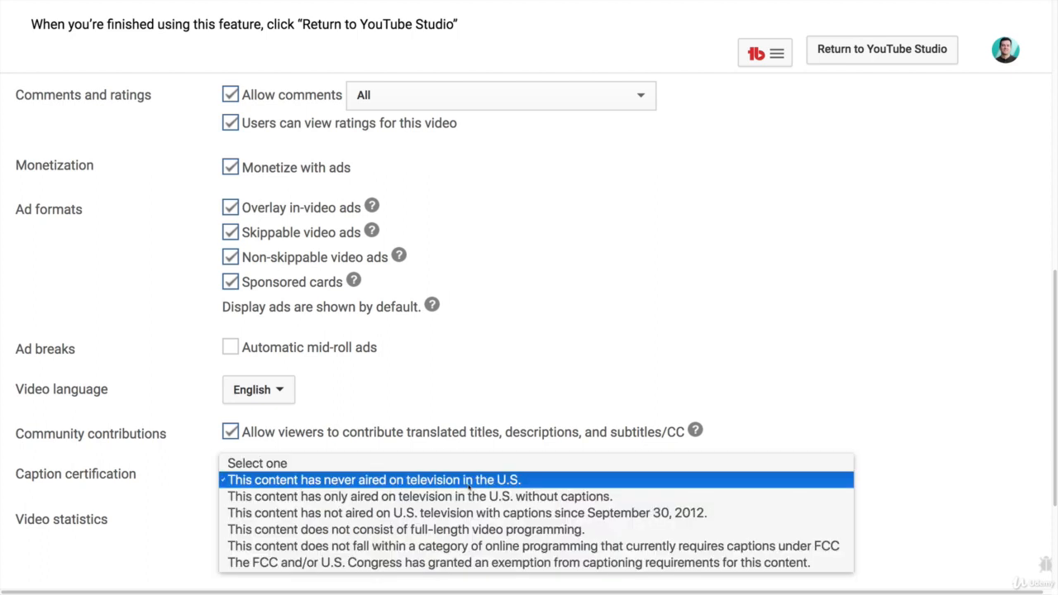
click(626, 412)
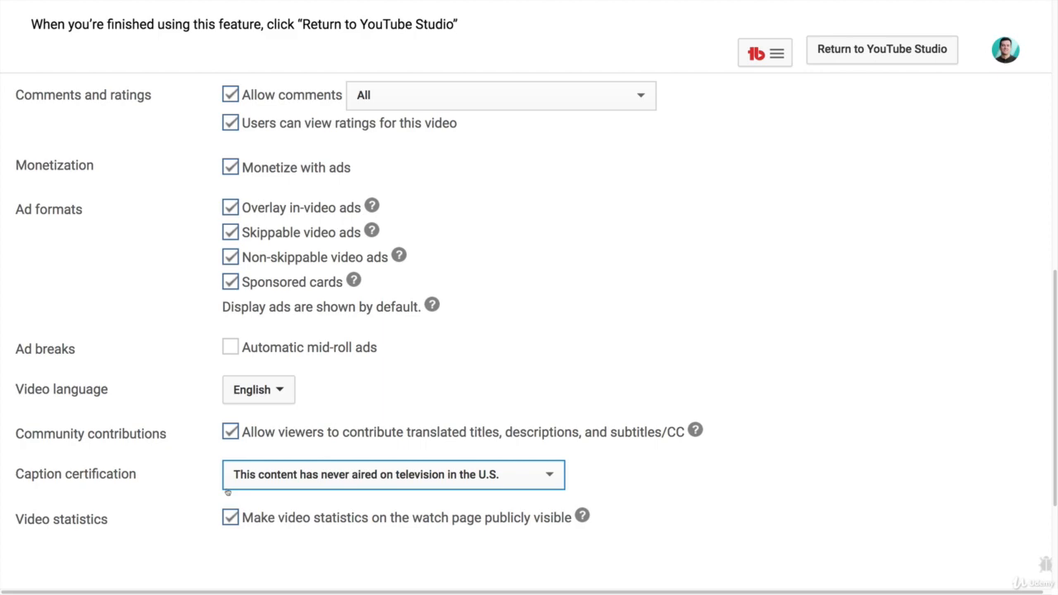
Save the upload defaults, return to YouTube Studio and show the other channel settings
scroll(888, 200, up, 15)
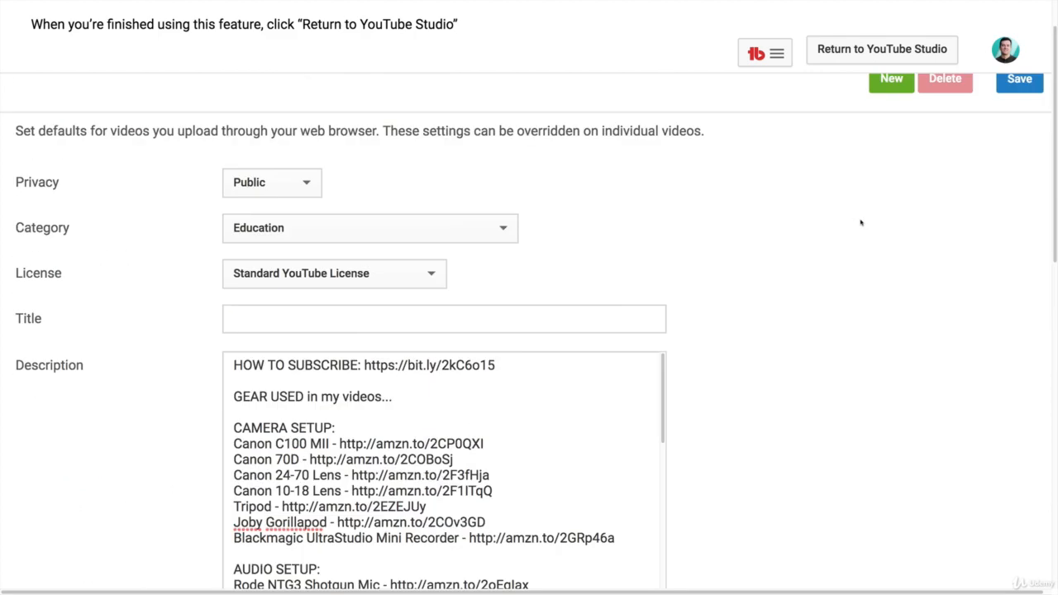
scroll(860, 221, up, 2)
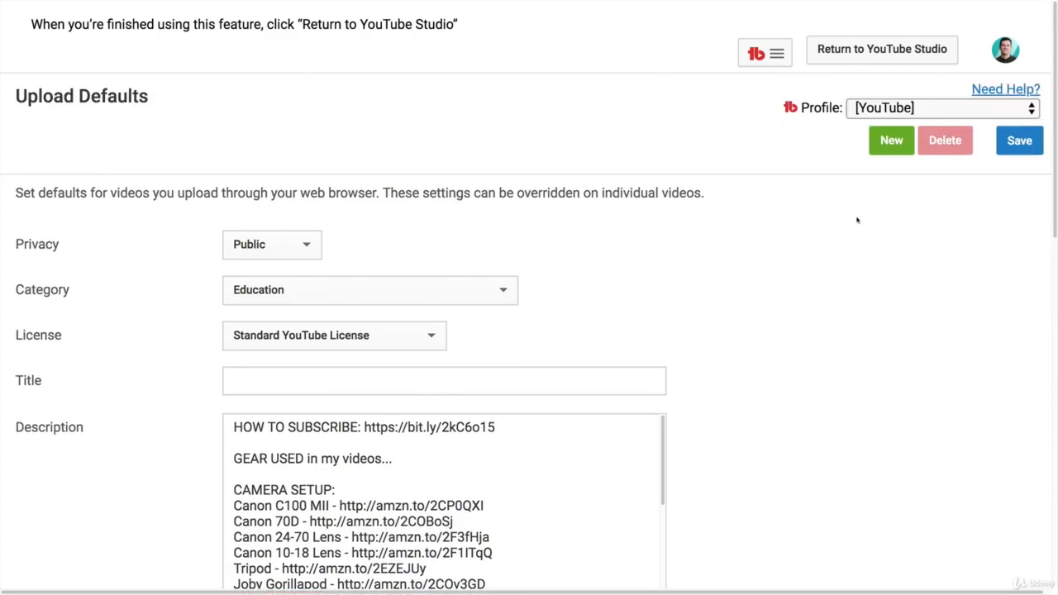
click(1021, 145)
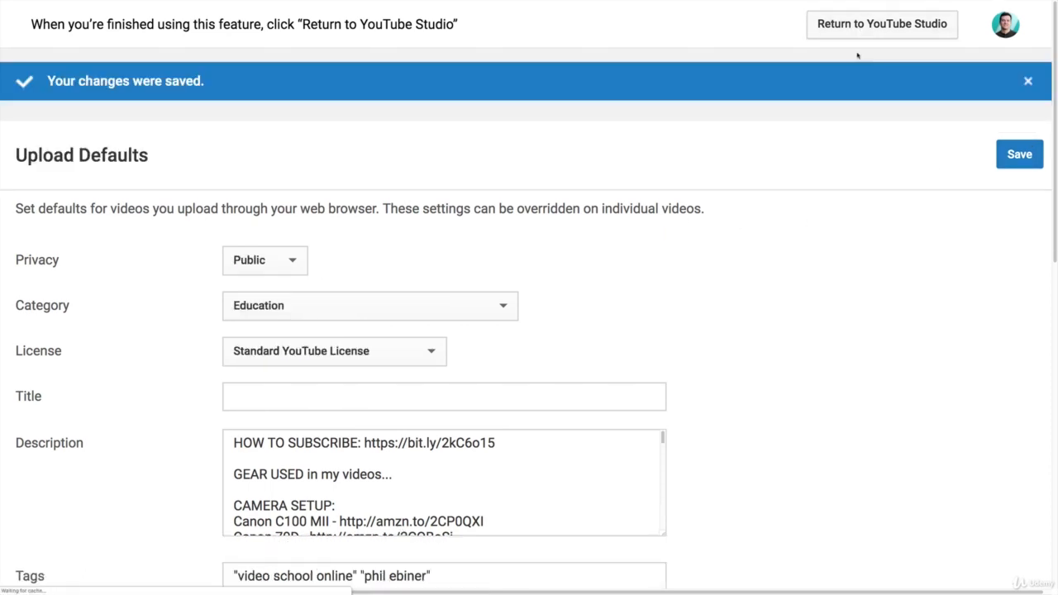
click(885, 54)
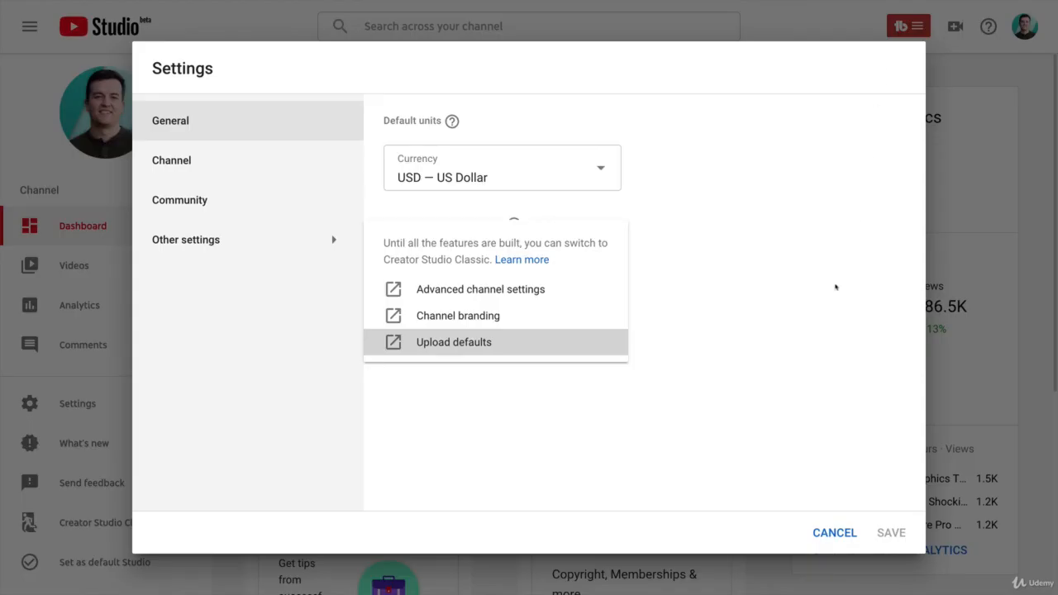
mouse_move(206, 240)
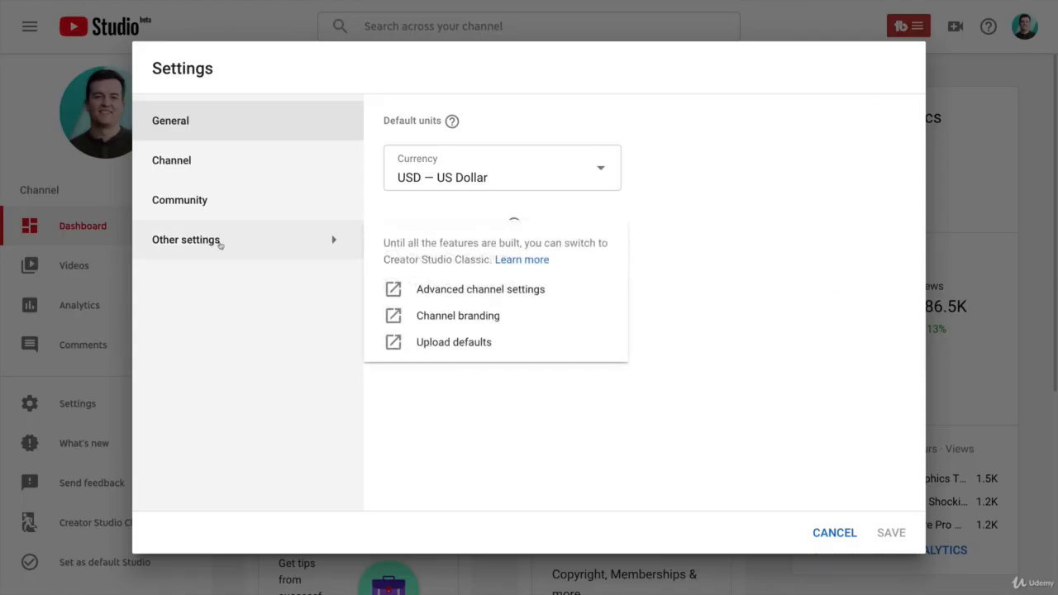